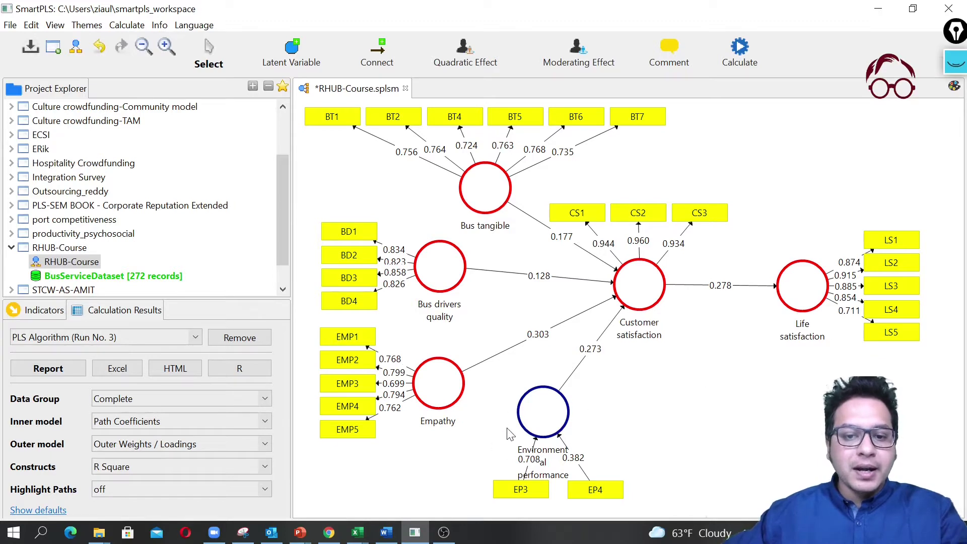
Switch the Environmental performance construct from formative to reflective and assign red to its border.
right_click(544, 419)
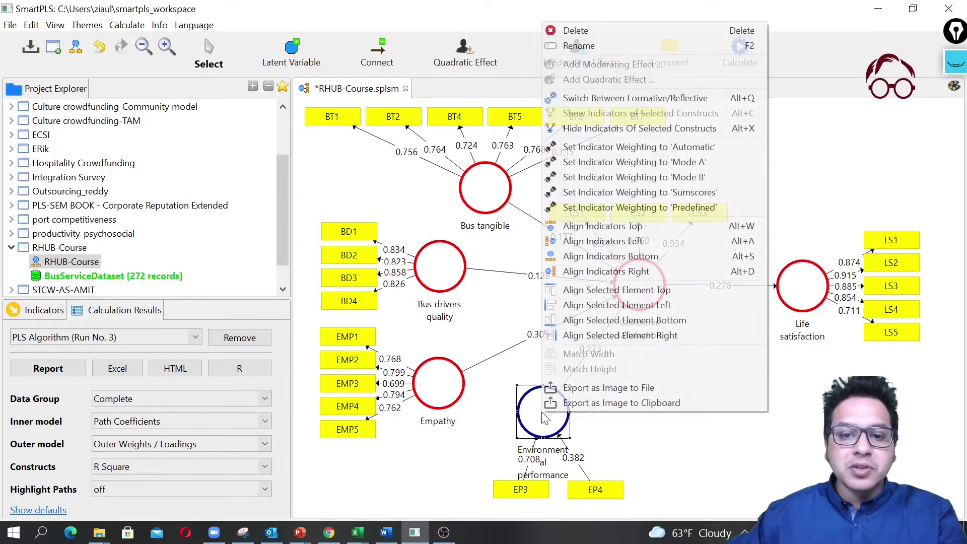
left_click(684, 99)
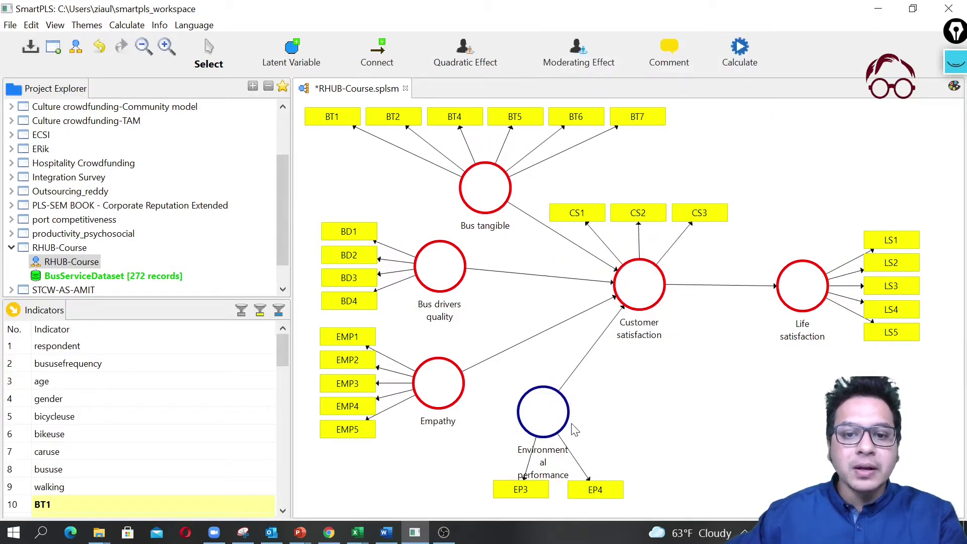
left_click(564, 423)
left_click(955, 89)
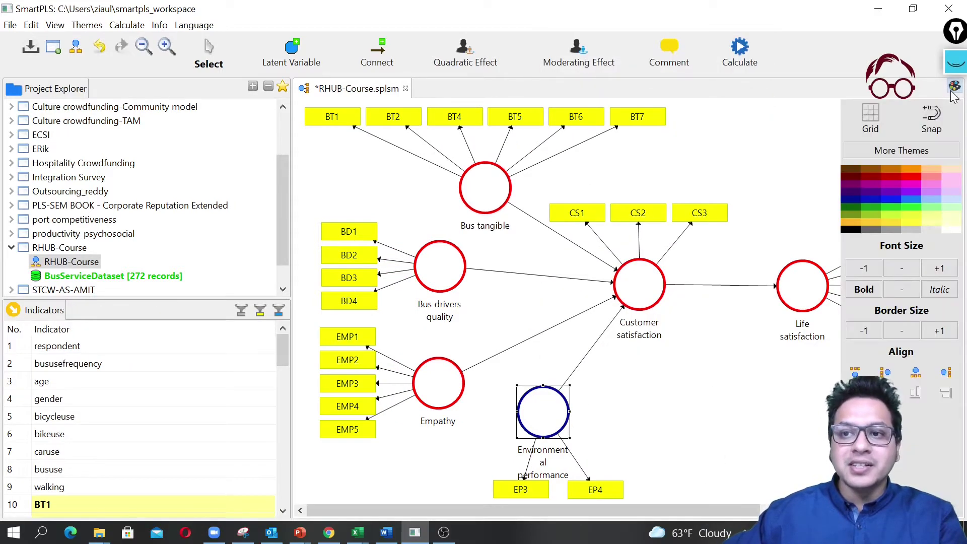
left_click(911, 180)
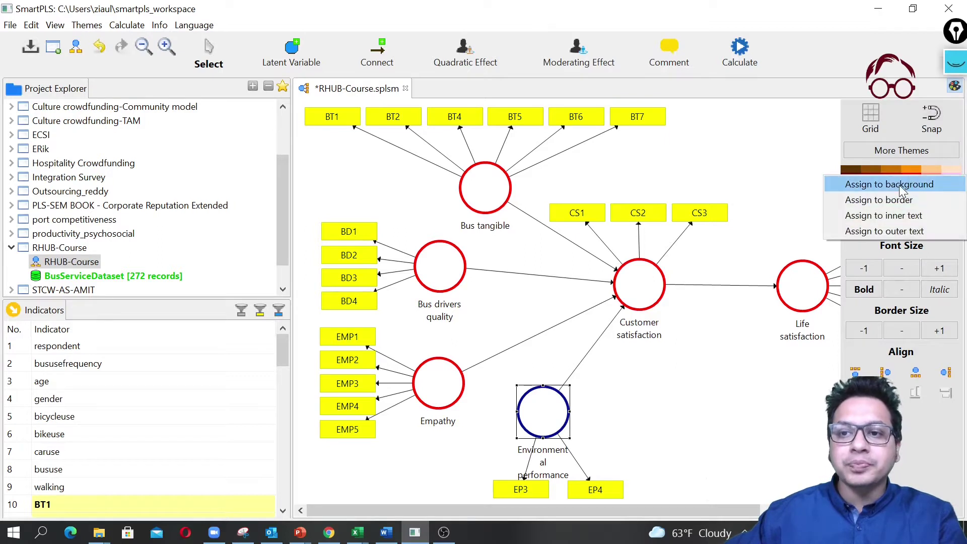
left_click(899, 196)
left_click(672, 406)
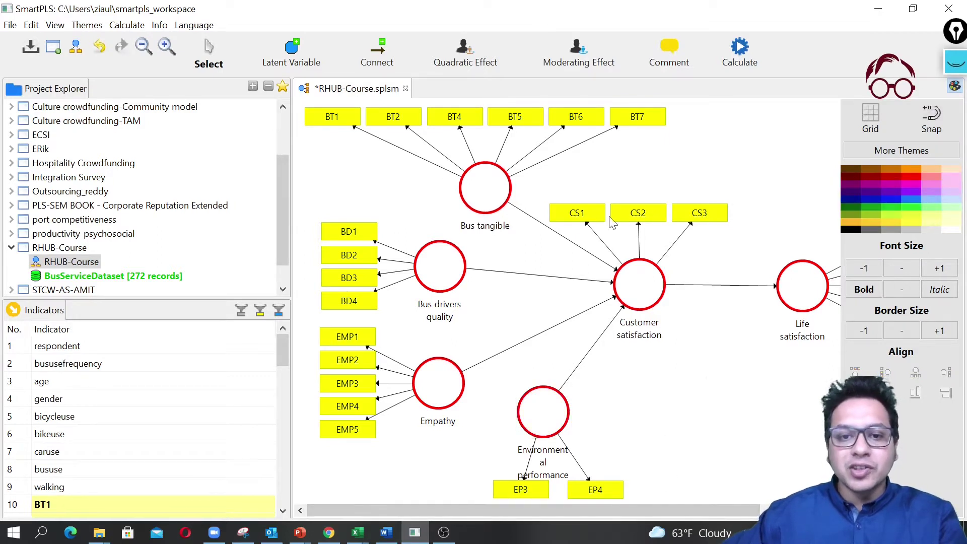
left_click(954, 88)
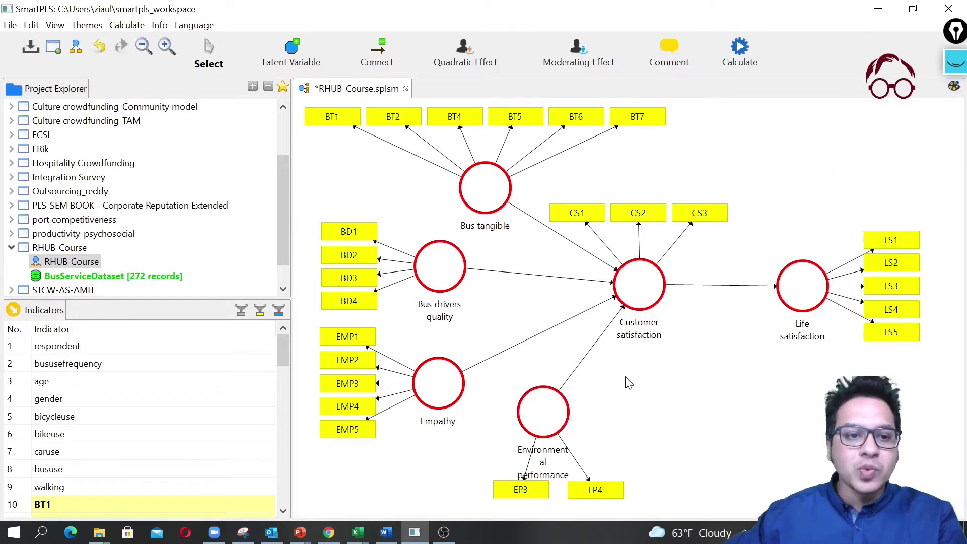
Add the EP1 and EP2 indicators from the dataset to the Environmental performance construct.
scroll(117, 453, "down", 1)
scroll(117, 454, "down", 8)
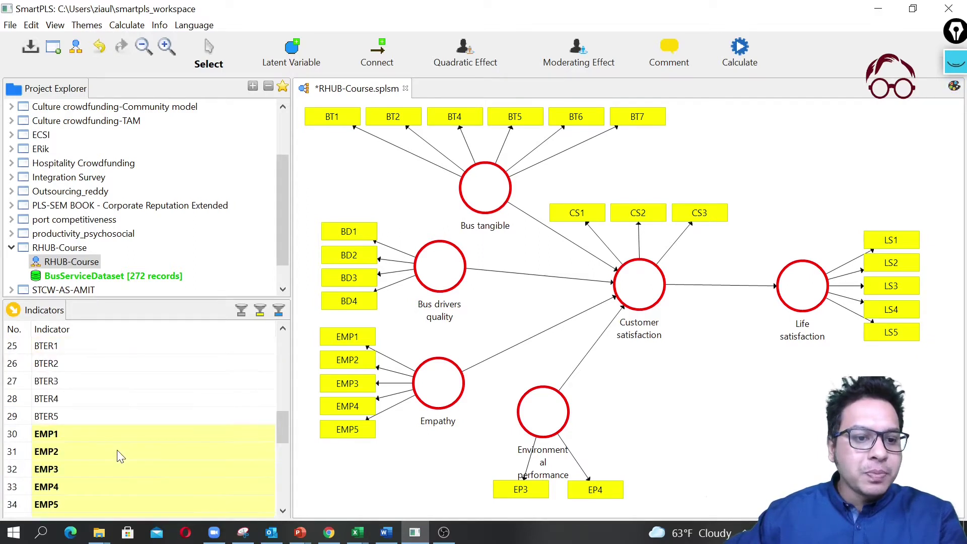
scroll(117, 450, "down", 5)
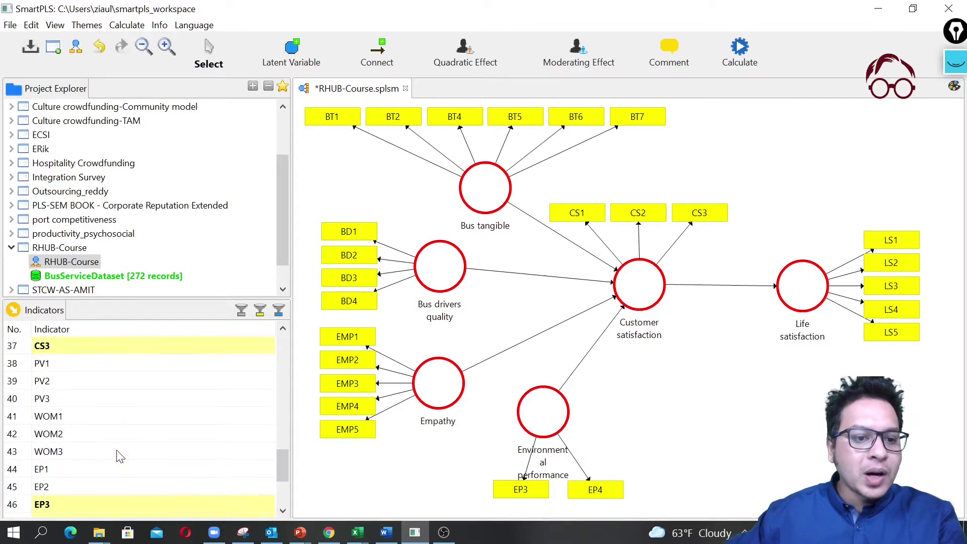
left_click(97, 370)
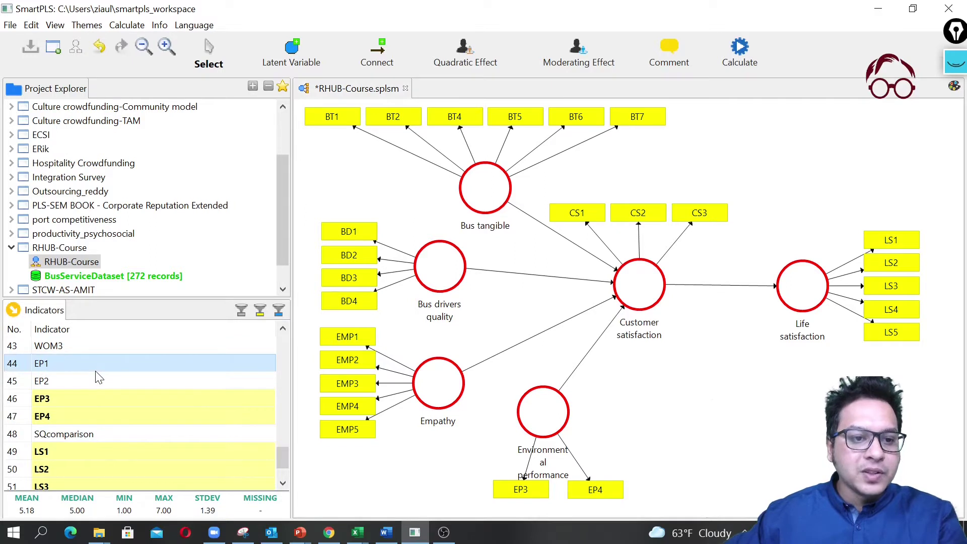
left_click(85, 382, "ctrl")
left_click_drag(86, 363, 546, 426)
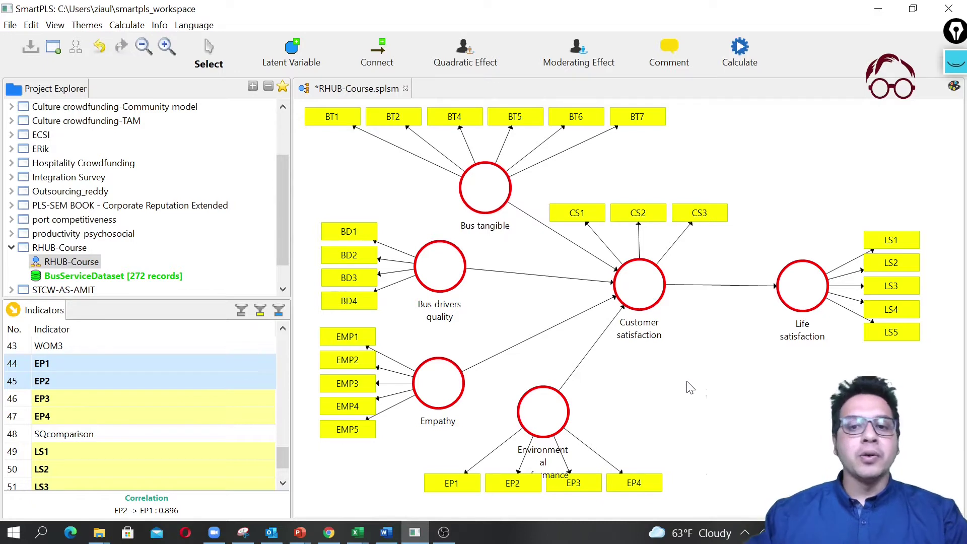
Delete the paths leading from Bus tangible, Bus drivers quality and Empathy to Customer satisfaction.
left_click(567, 241)
key("Delete")
left_click(556, 276)
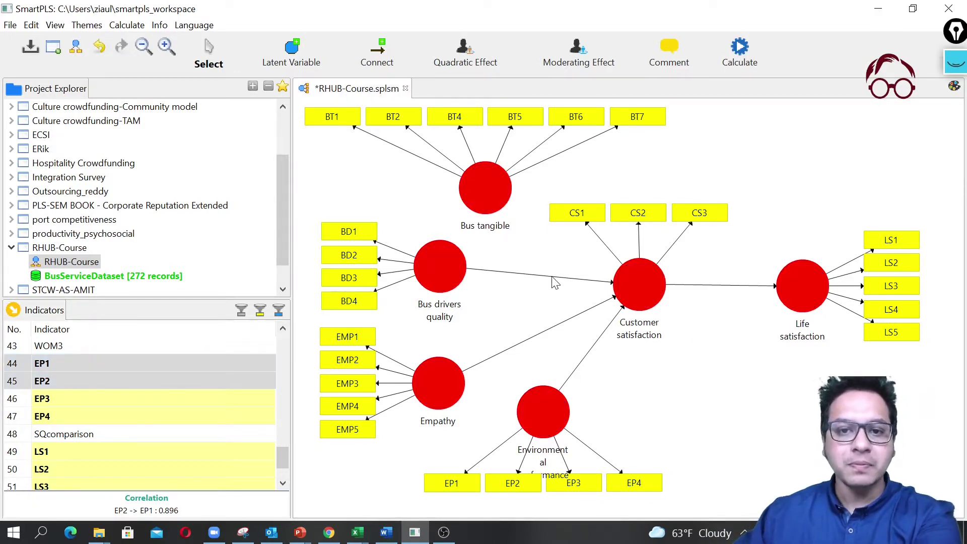
key("Delete")
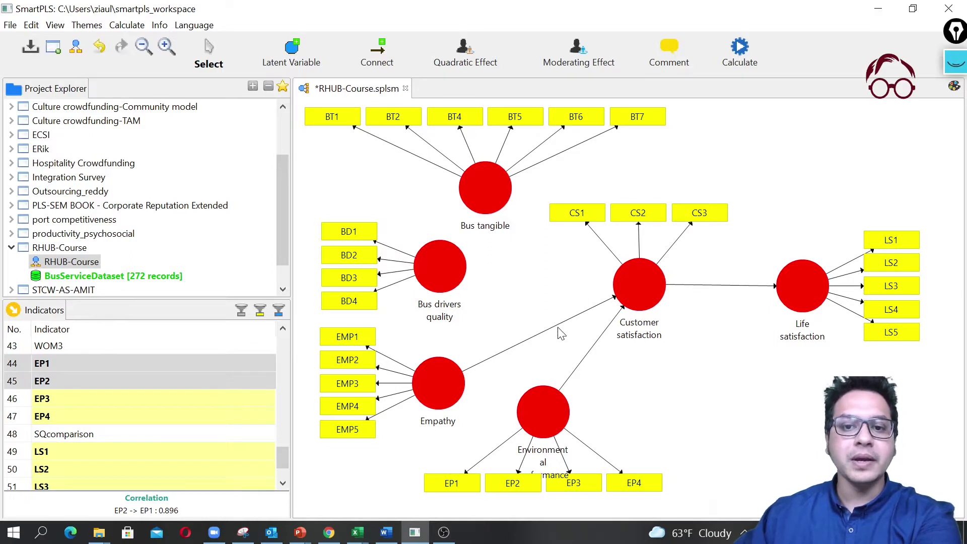
left_click(557, 325)
key("Delete")
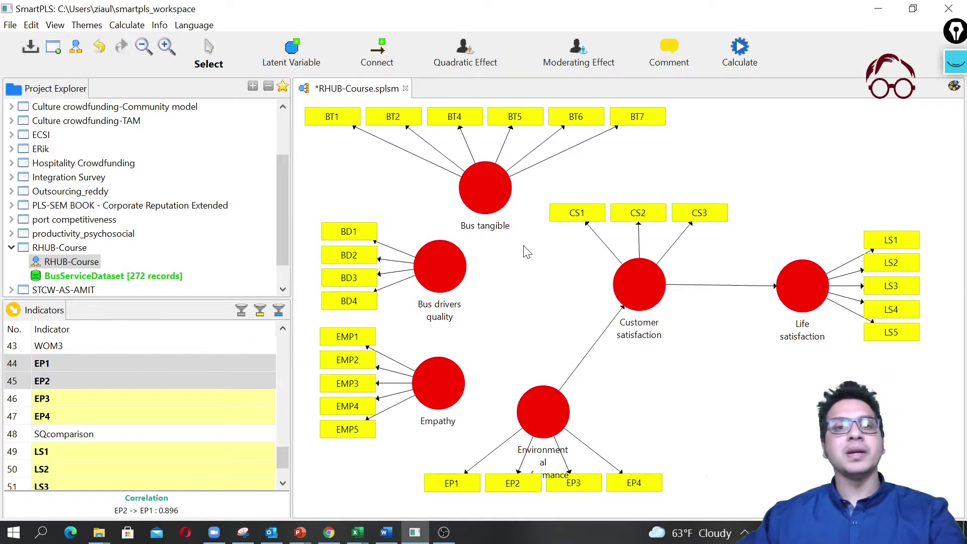
Place a new latent variable between Bus drivers quality and Customer satisfaction.
left_click(291, 53)
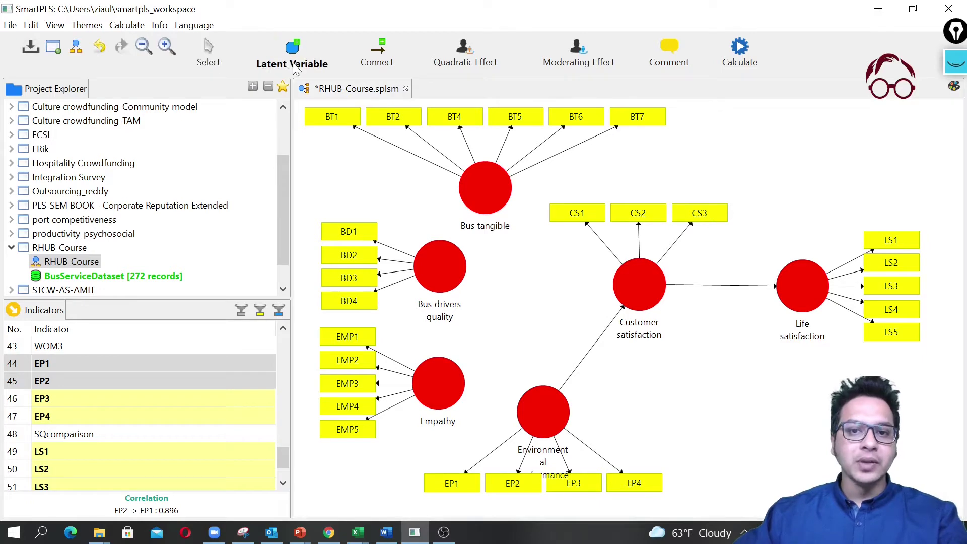
left_click(508, 274)
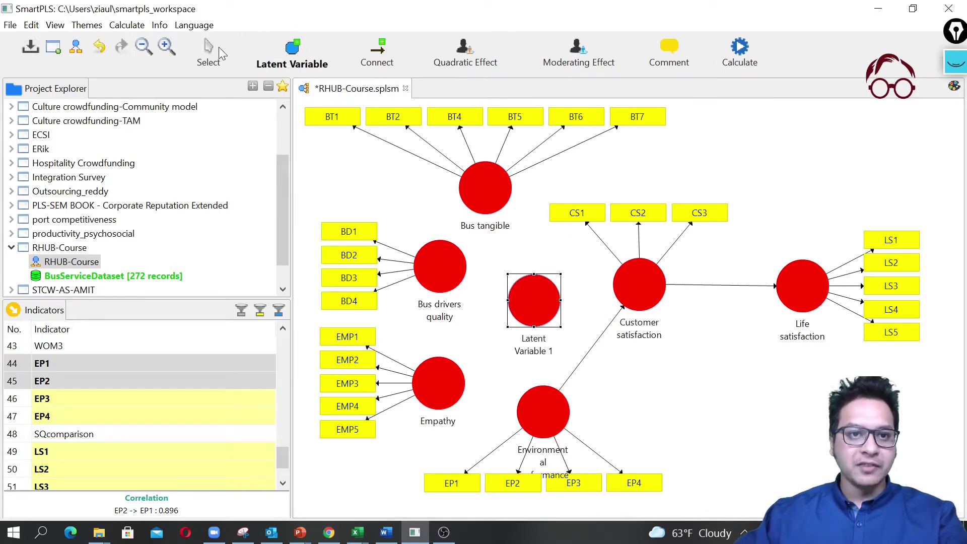
left_click(214, 52)
Rename the new latent variable as Bus Service Quality and shift it slightly toward Bus drivers quality.
right_click(542, 293)
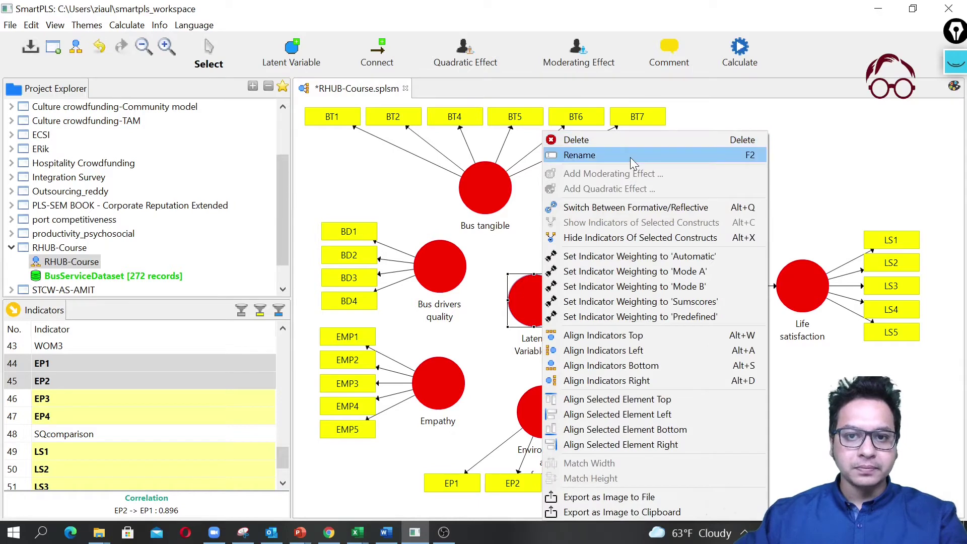
left_click(631, 155)
type("Servi")
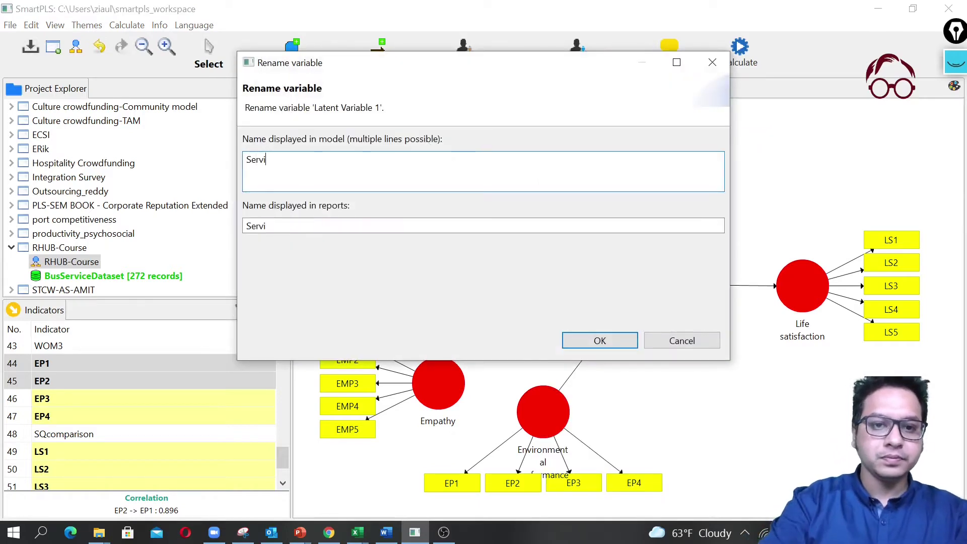
type("ce")
type("Bus ")
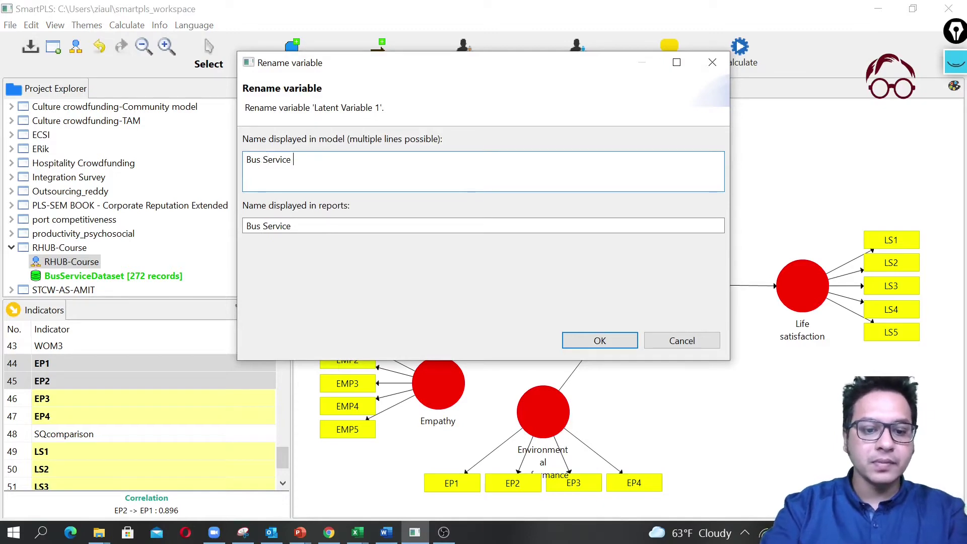
type(" Quality")
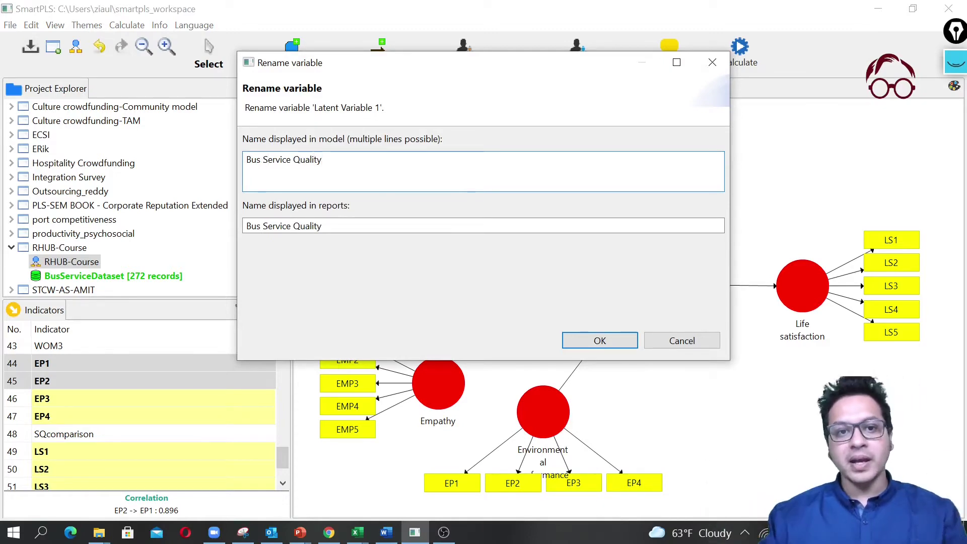
left_click(585, 340)
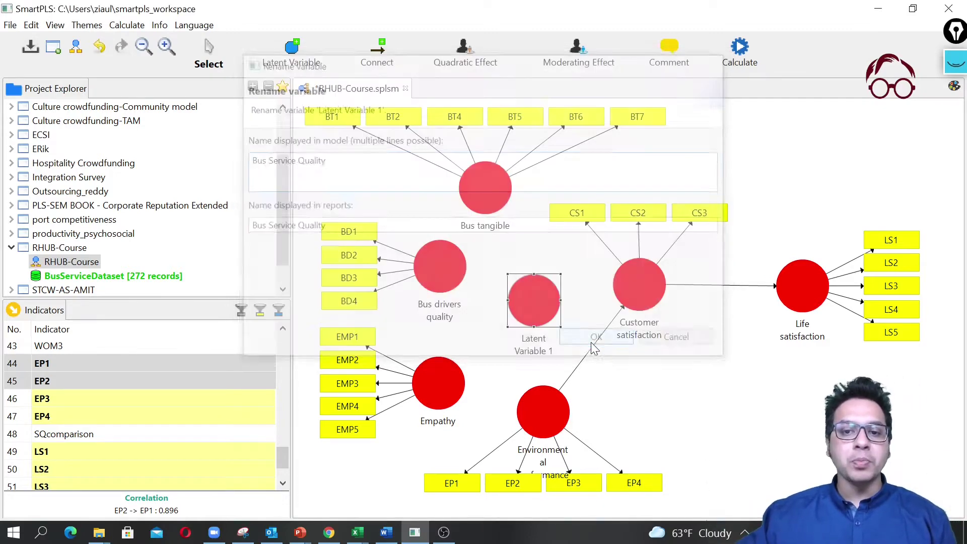
left_click_drag(545, 306, 540, 301)
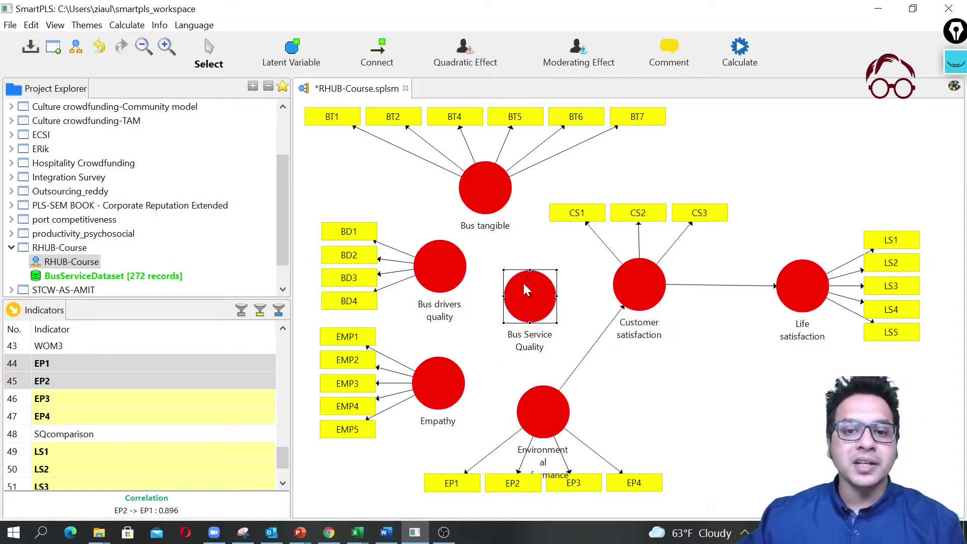
mouse_move(528, 296)
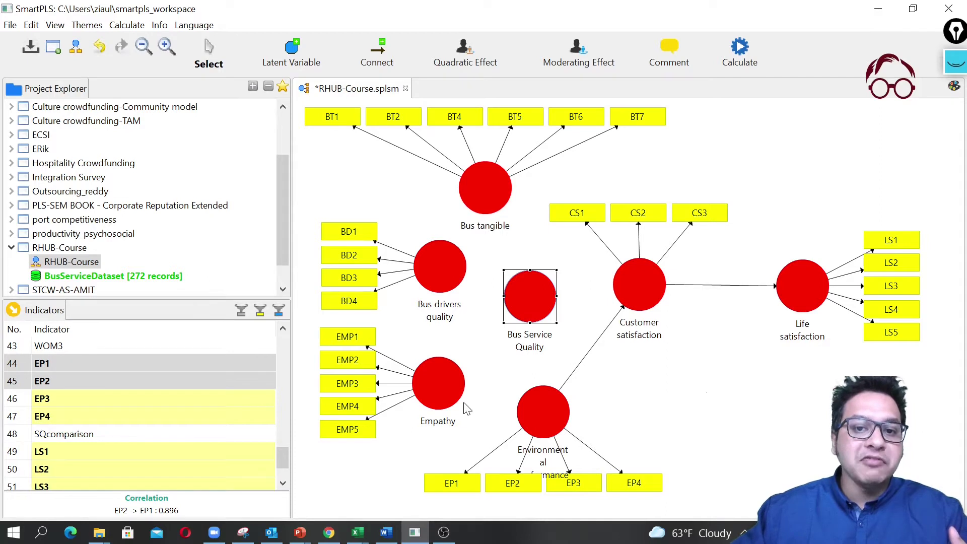
mouse_move(486, 177)
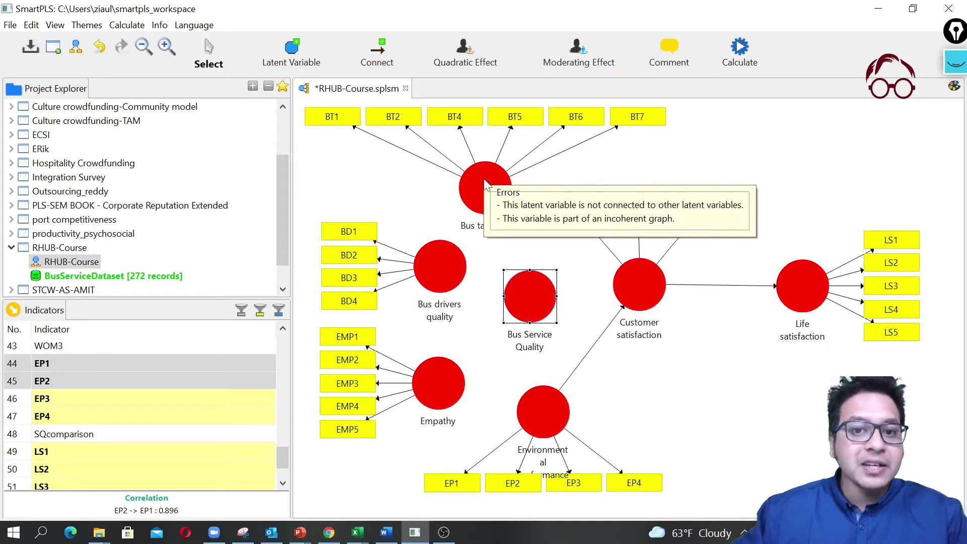
mouse_move(451, 410)
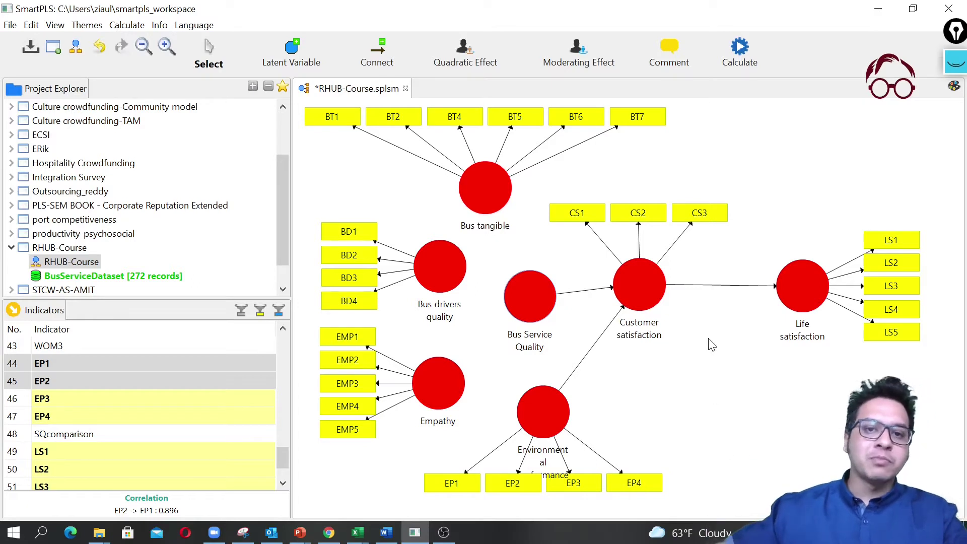
Connect Bus Service Quality to Bus tangible, Bus drivers quality and Empathy, with each path starting at Bus Service Quality.
left_click(379, 53)
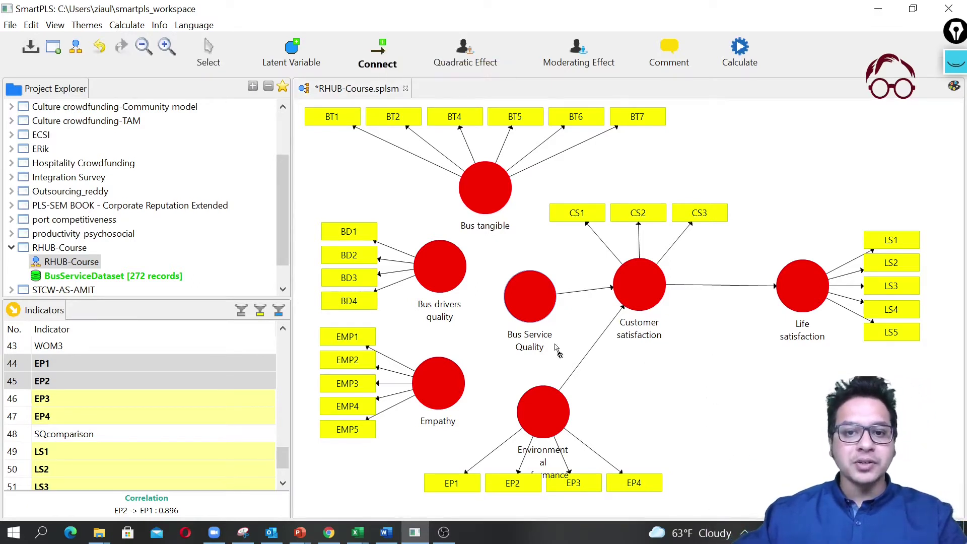
left_click(531, 296)
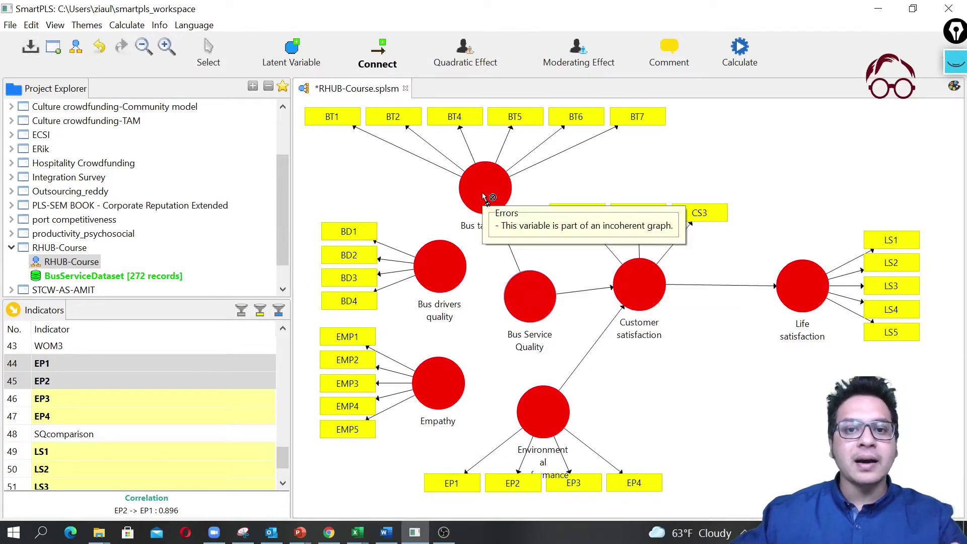
left_click(484, 197)
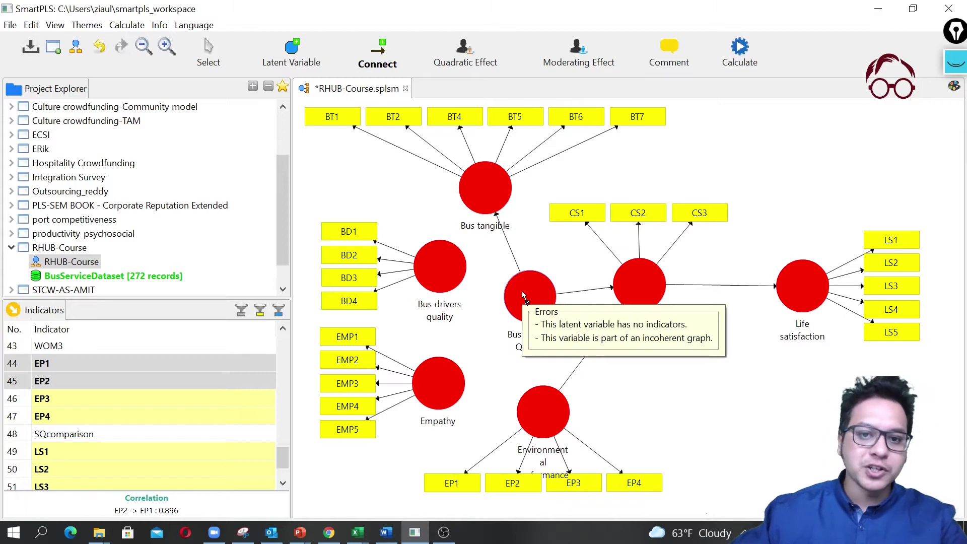
left_click(522, 291)
left_click(443, 259)
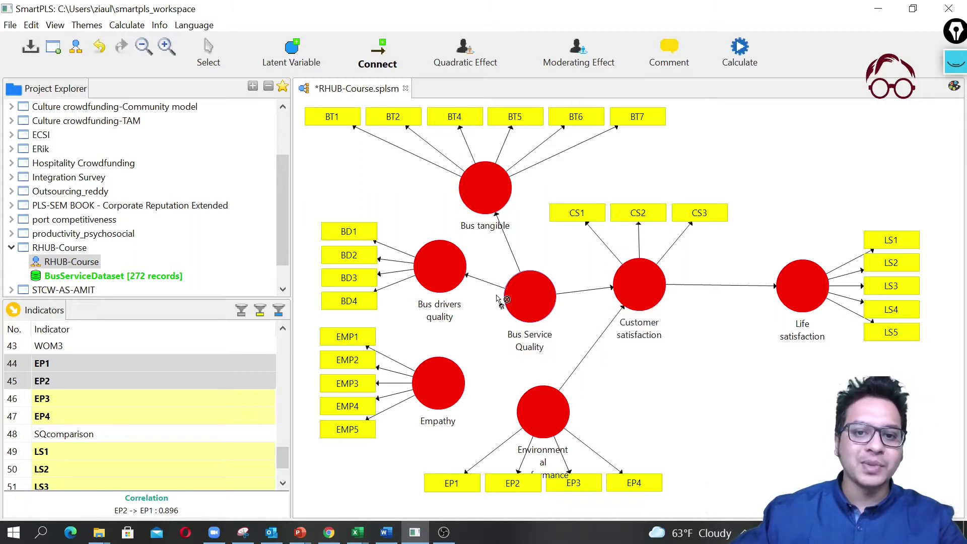
left_click(537, 315)
left_click(454, 387)
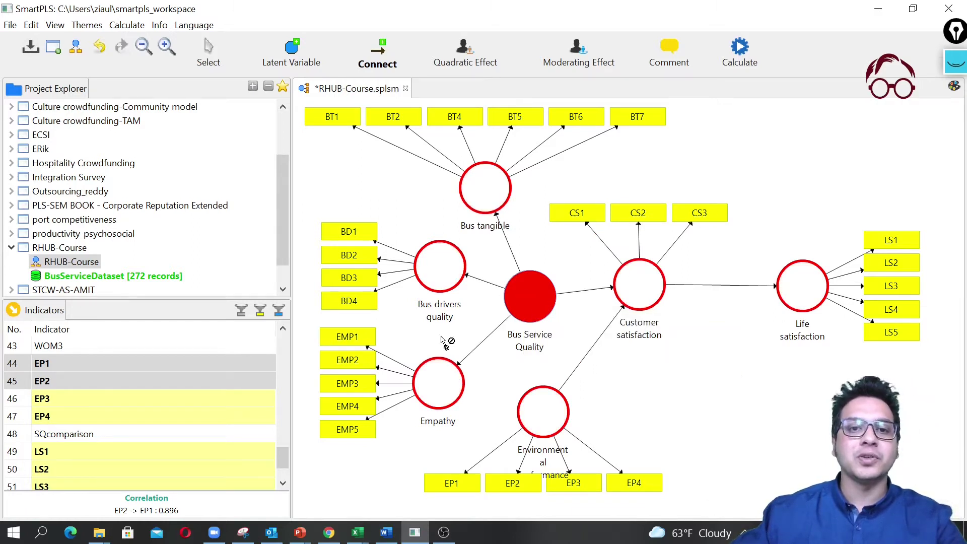
left_click(216, 53)
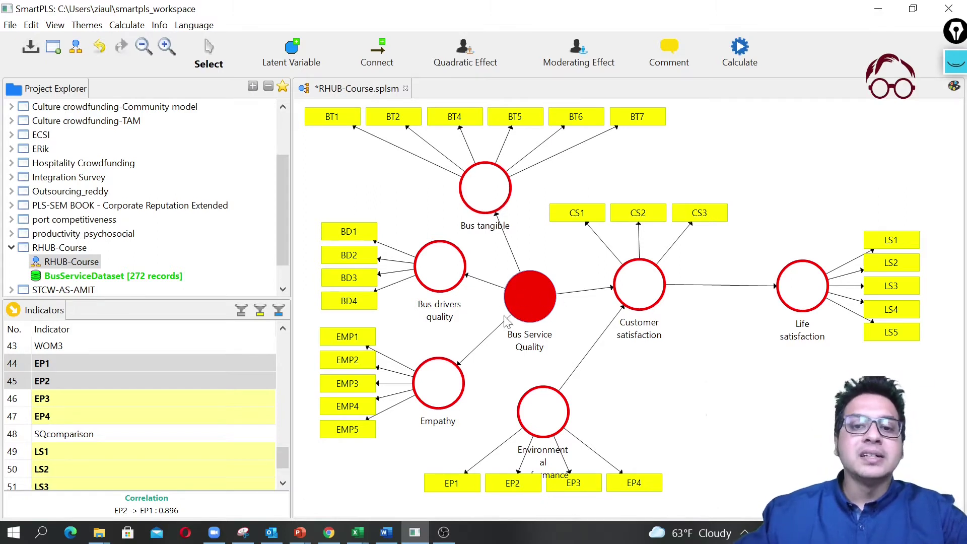
Rearrange the Bus Service Quality, Bus drivers quality, Bus tangible and Empathy constructs to space out the diagram.
left_click(527, 302)
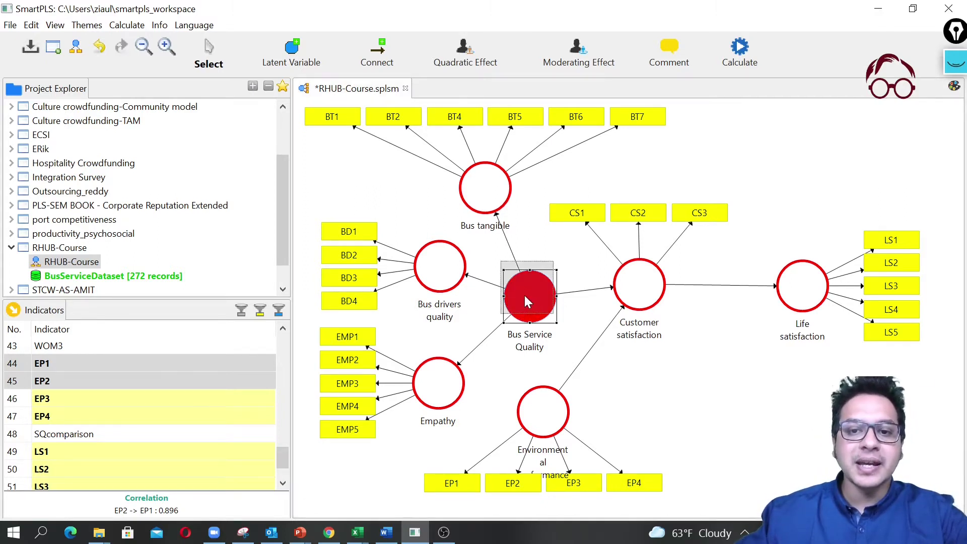
left_click_drag(525, 297, 523, 288)
left_click(418, 267)
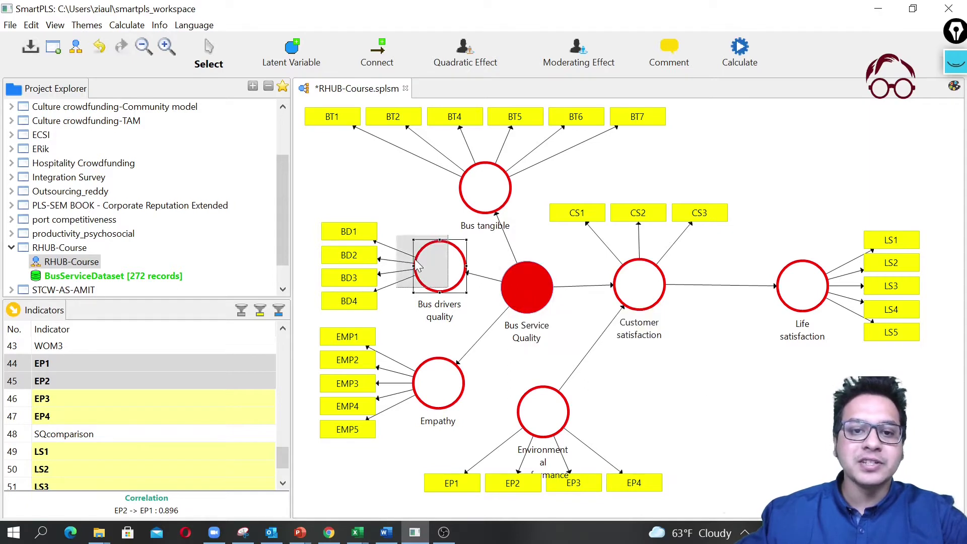
left_click_drag(417, 267, 415, 262)
left_click_drag(463, 209, 460, 210)
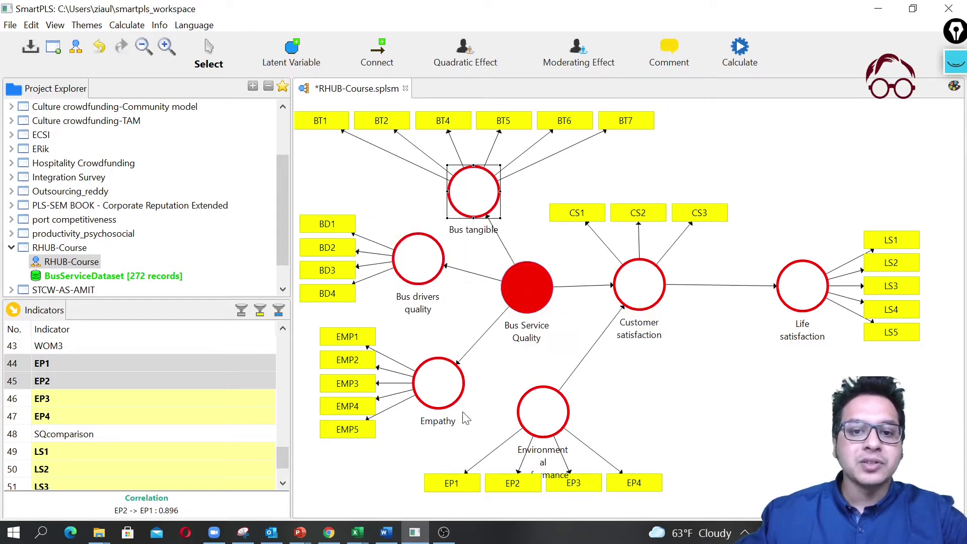
left_click_drag(442, 389, 425, 368)
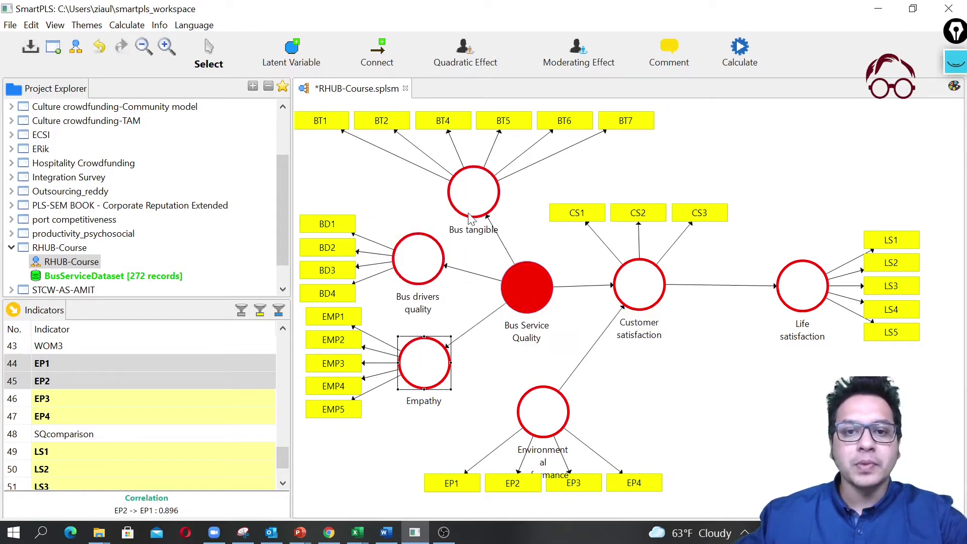
left_click_drag(466, 201, 468, 207)
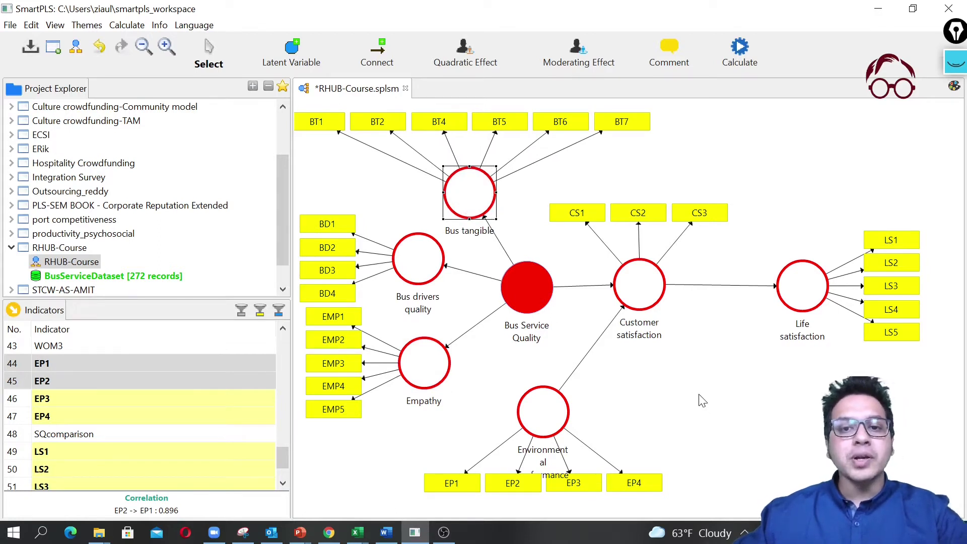
Shift the Empathy construct slightly farther away from Bus Service Quality.
left_click(416, 375)
left_click_drag(420, 382, 409, 381)
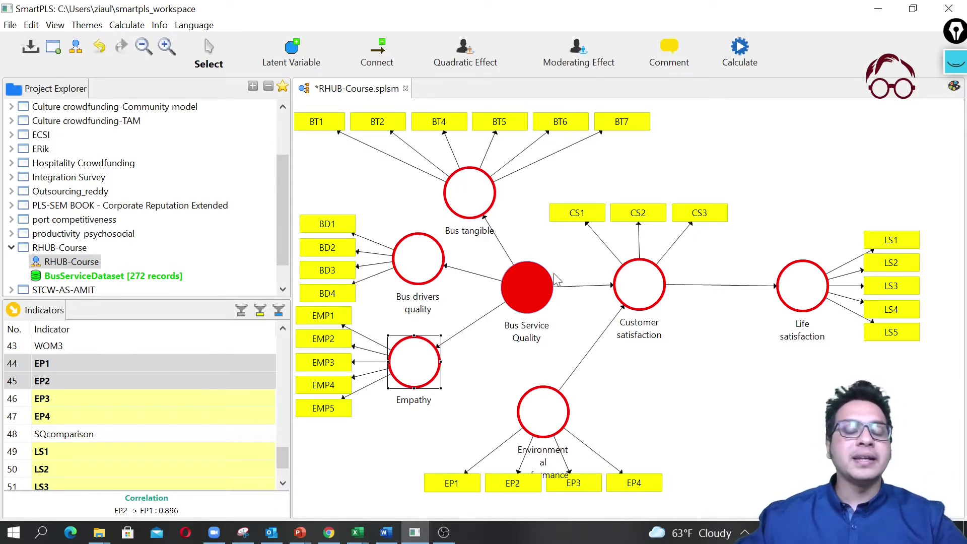
Assign the Bus tangible indicators BT1, BT2, BT4, BT5, BT6 and BT7 to the Bus Service Quality construct as well.
mouse_move(555, 288)
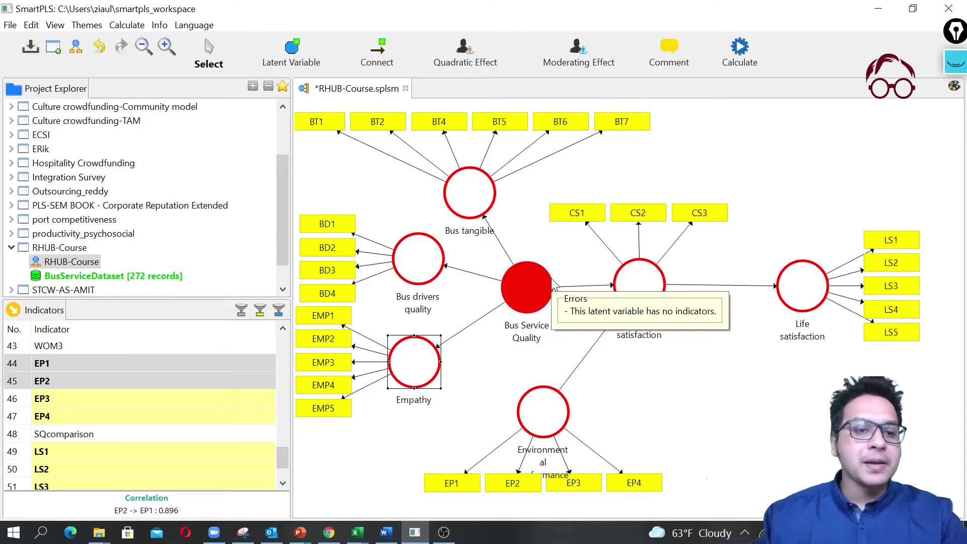
scroll(95, 389, "up", 8)
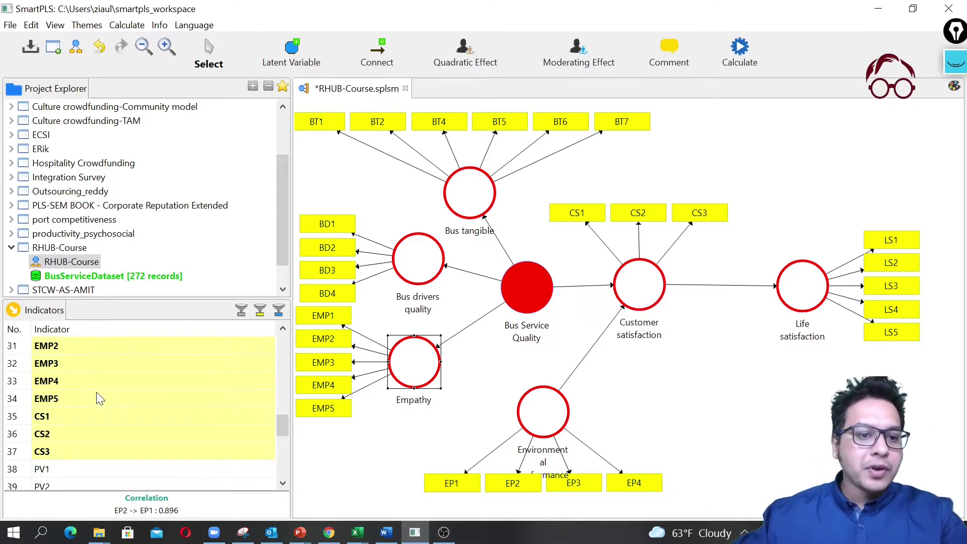
scroll(95, 398, "up", 4)
left_click(93, 402)
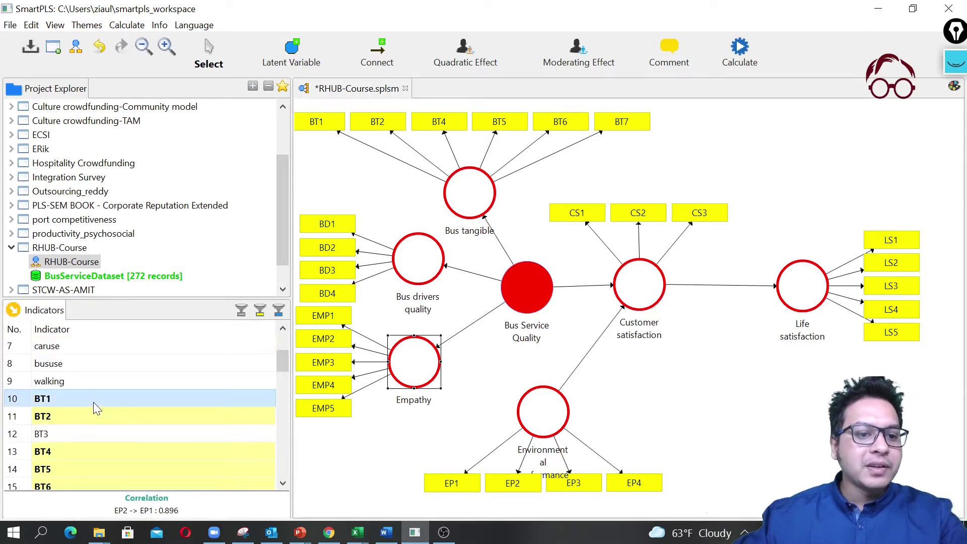
left_click(92, 416, "ctrl")
scroll(91, 412, "down", 1)
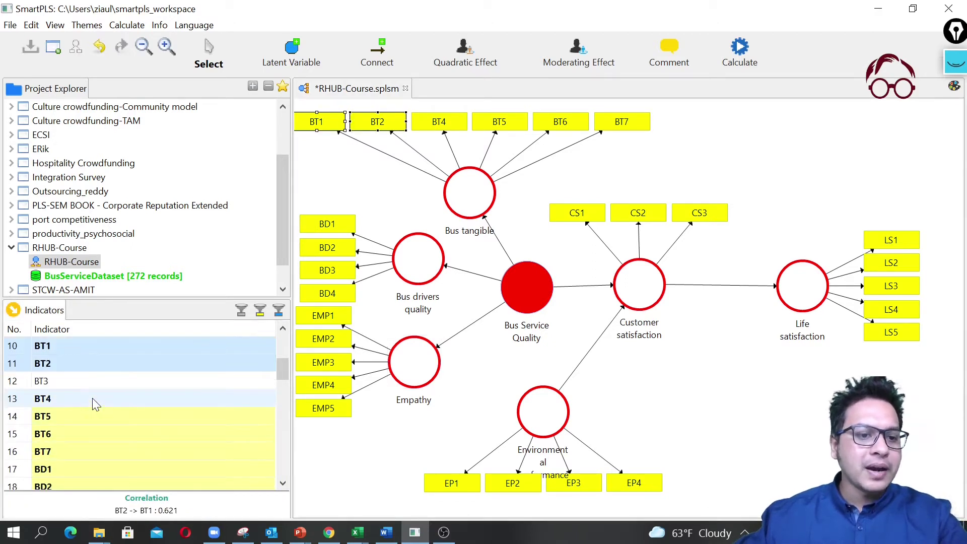
left_click(92, 398, "ctrl")
left_click(86, 416, "ctrl")
left_click(81, 432, "ctrl")
left_click(77, 450, "ctrl")
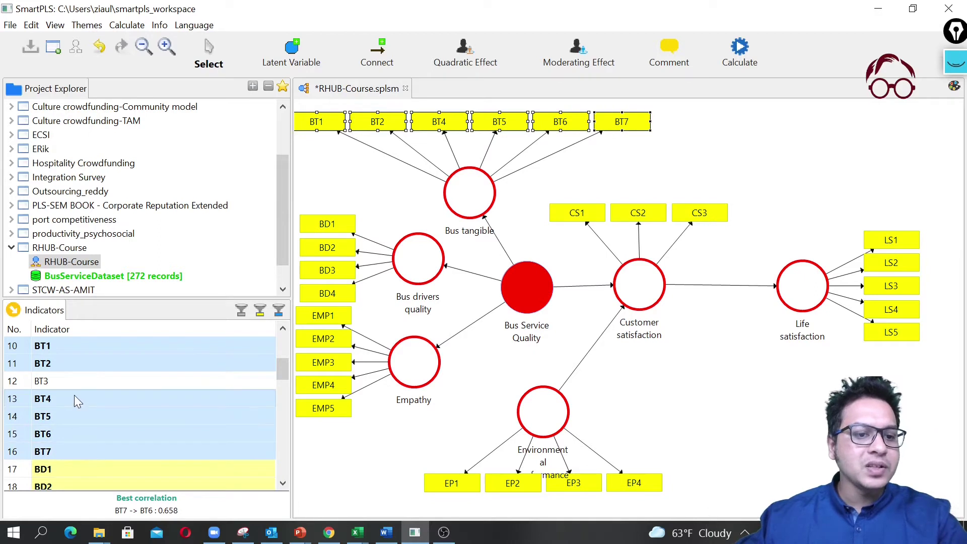
left_click_drag(74, 396, 530, 291)
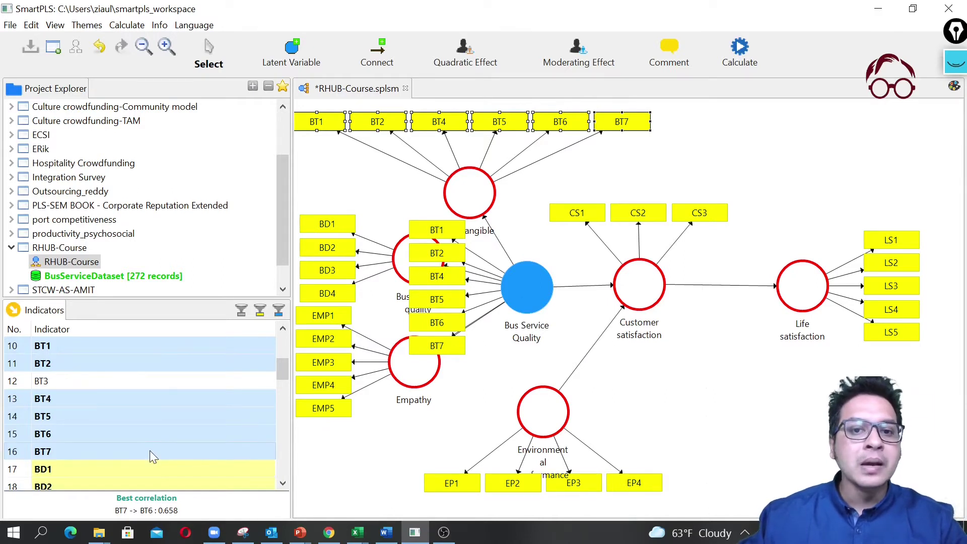
Add the driver quality indicators BD1 to BD4 to the Bus Service Quality construct.
scroll(150, 450, "down", 2)
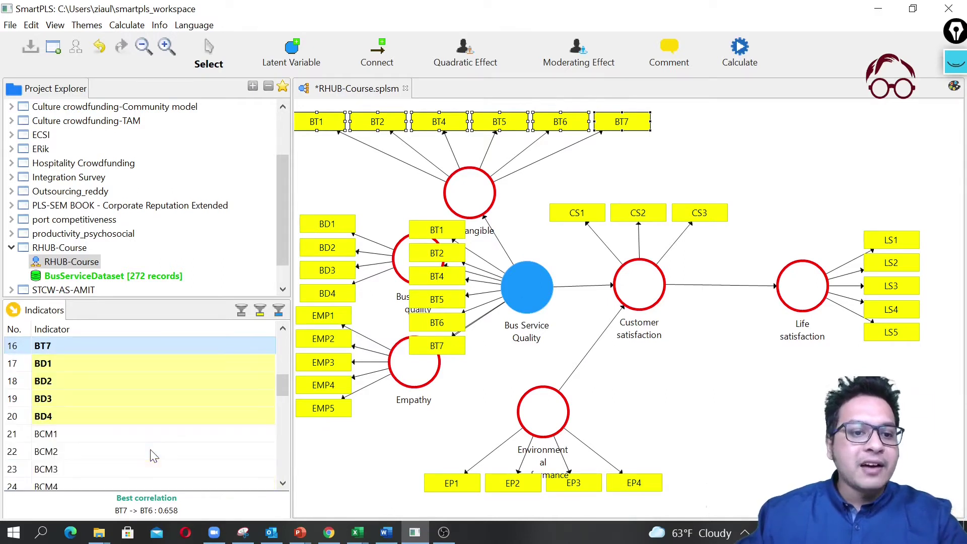
left_click(86, 362)
left_click(86, 422, "shift")
left_click_drag(84, 370, 523, 289)
Add the empathy indicators EMP1 to EMP5 to the Bus Service Quality construct.
scroll(133, 401, "down", 1)
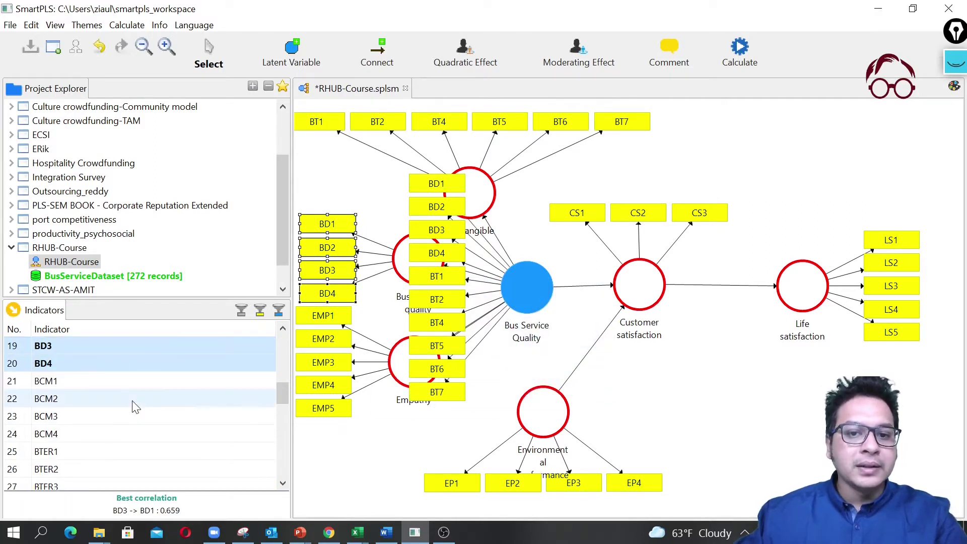
scroll(132, 406, "down", 3)
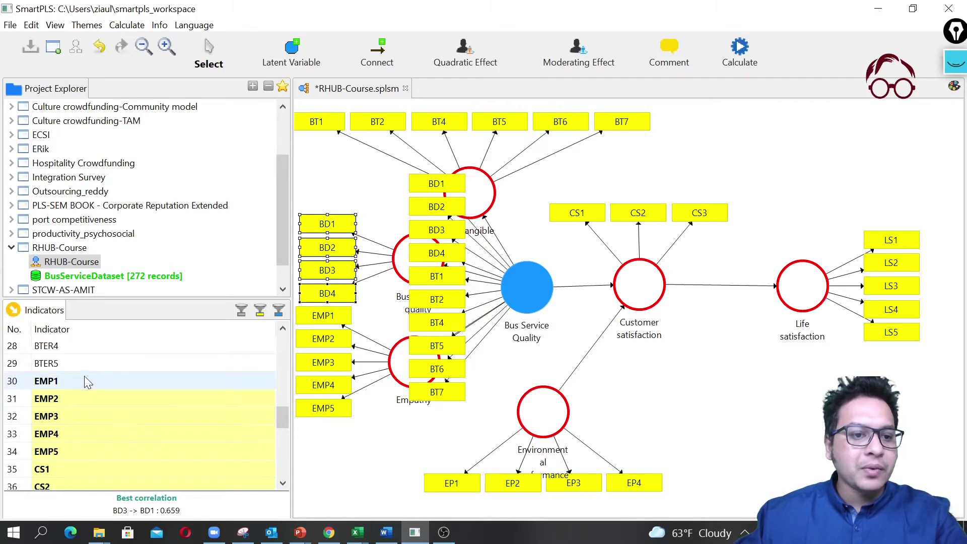
left_click(84, 380)
left_click(62, 451, "shift")
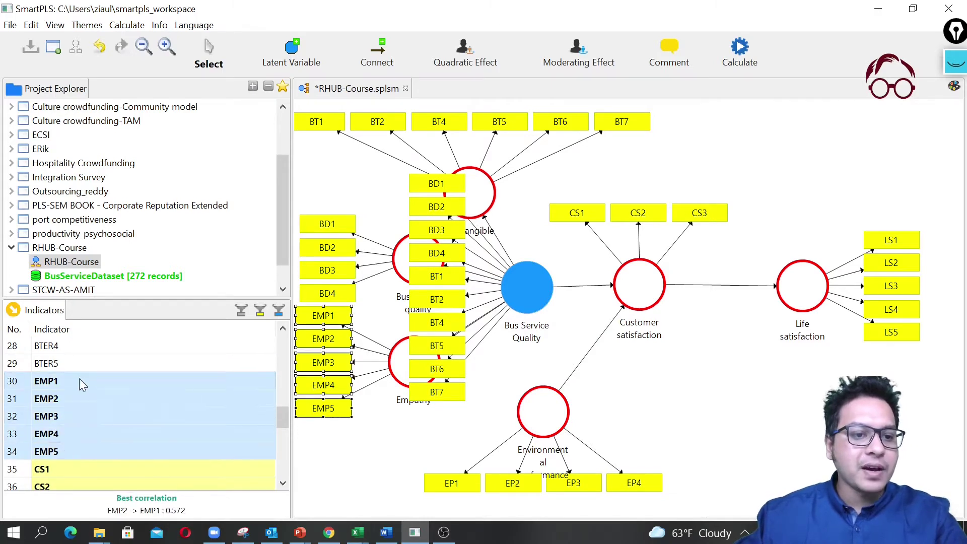
left_click_drag(79, 379, 529, 289)
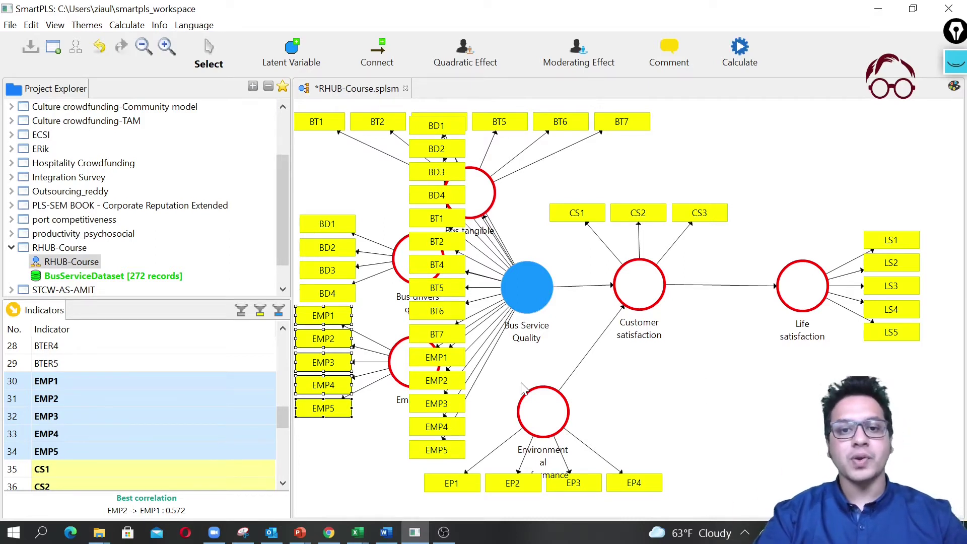
Hide the indicators of Bus Service Quality, then shift its circle slightly toward Bus drivers quality and enlarge it a little.
right_click(533, 284)
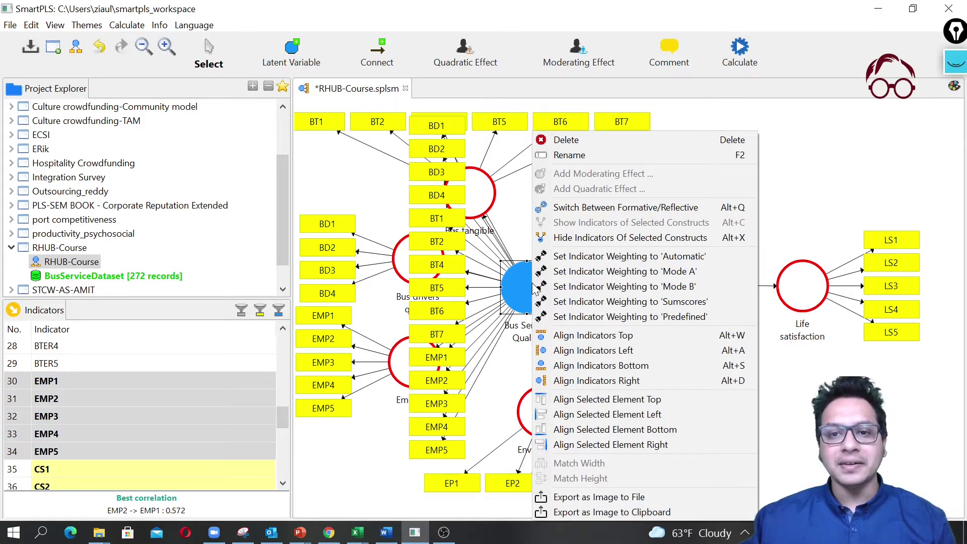
left_click(624, 241)
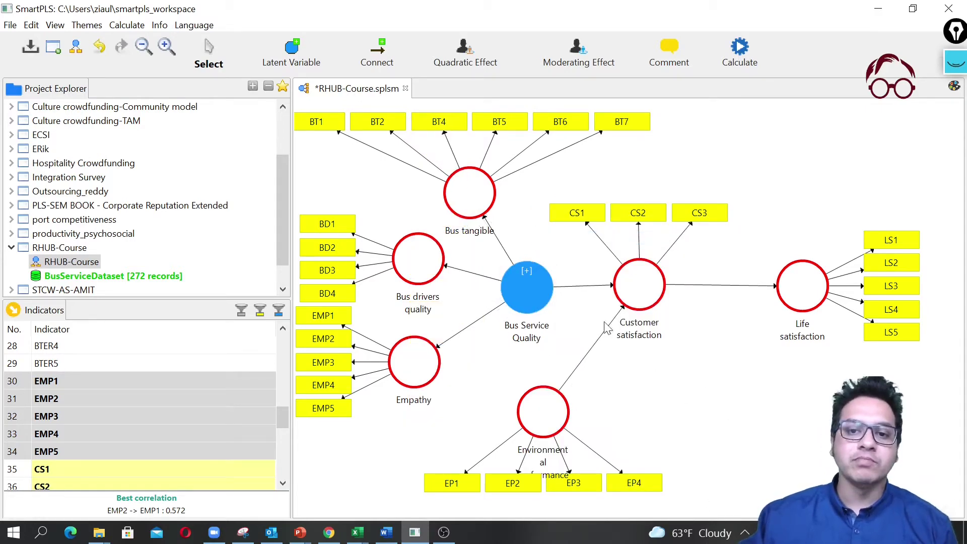
left_click_drag(512, 292, 512, 289)
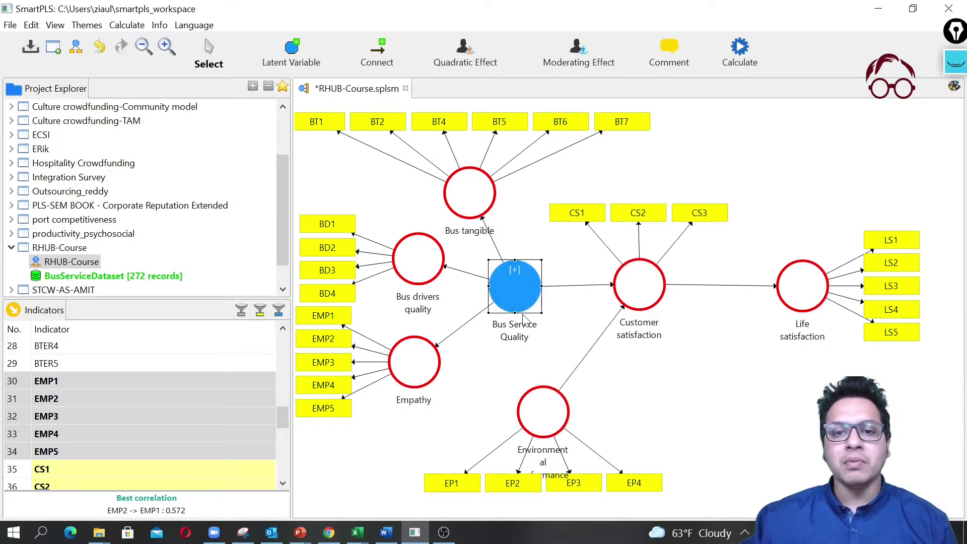
left_click_drag(488, 313, 479, 318)
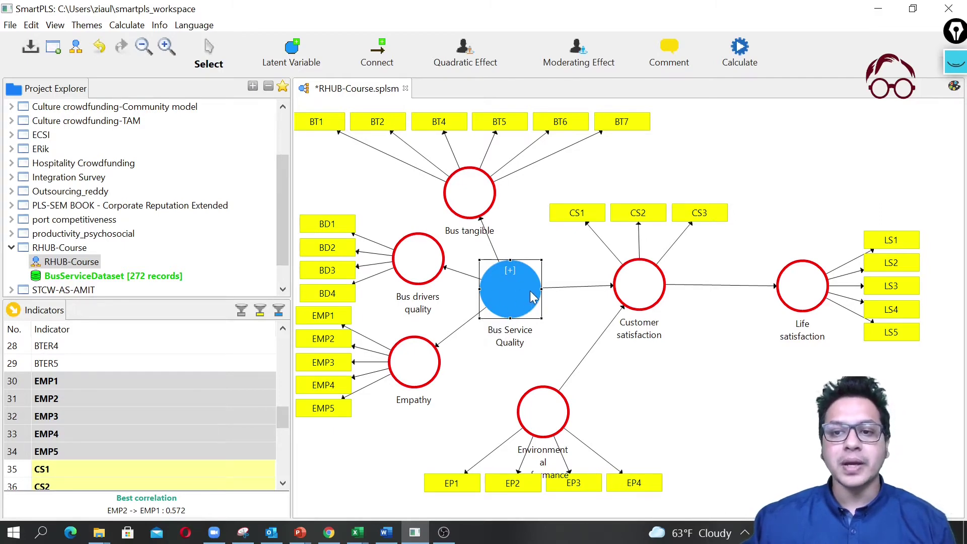
Give the Bus Service Quality construct a dark blue border and a white background.
right_click(517, 289)
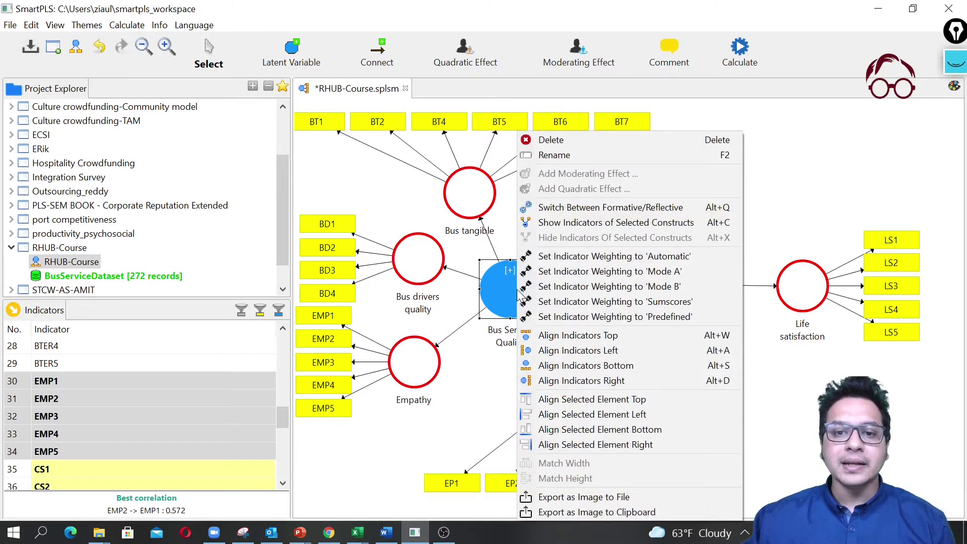
left_click(955, 86)
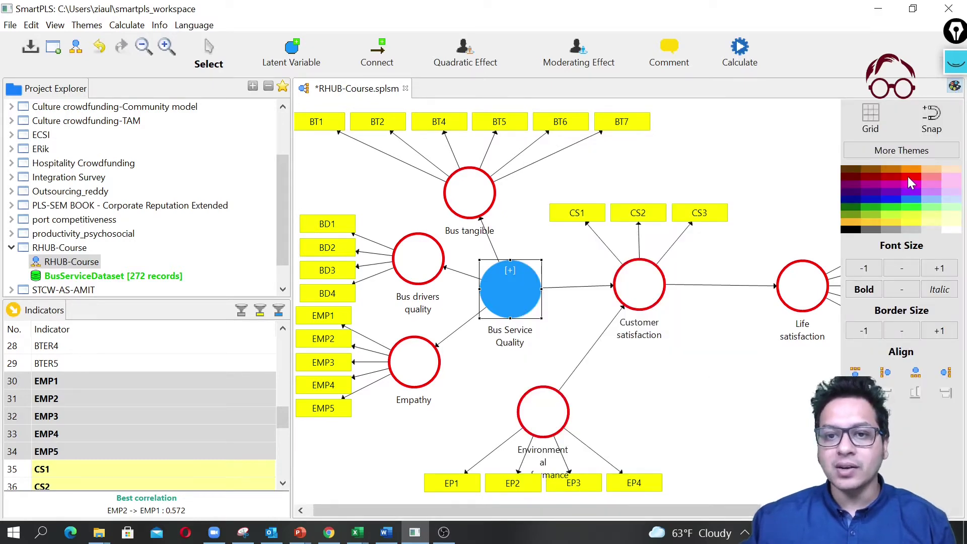
left_click(854, 198)
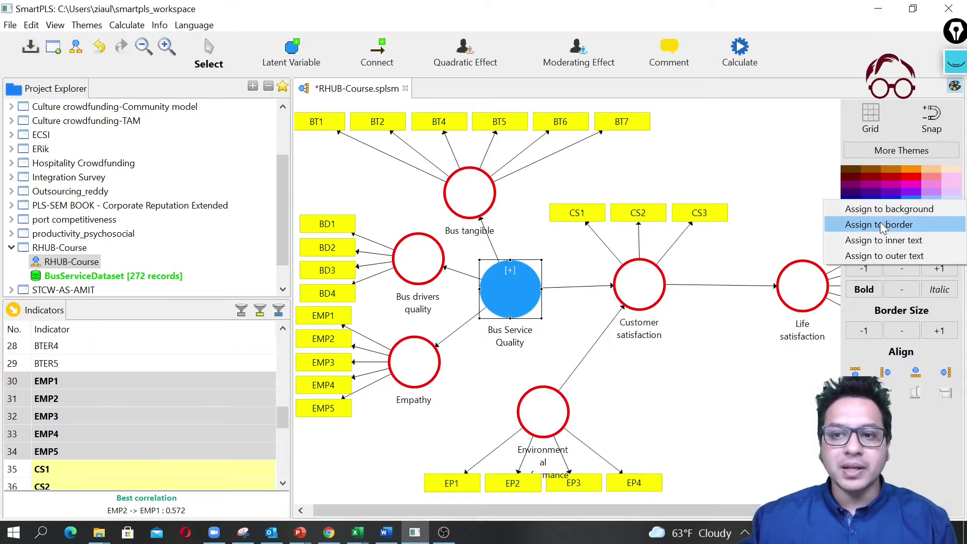
left_click(881, 224)
left_click(952, 235)
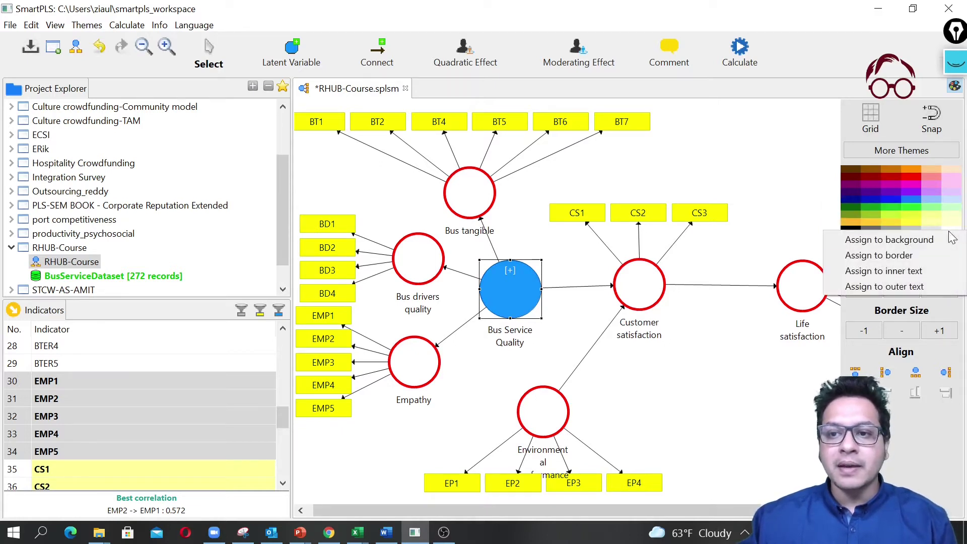
left_click(921, 236)
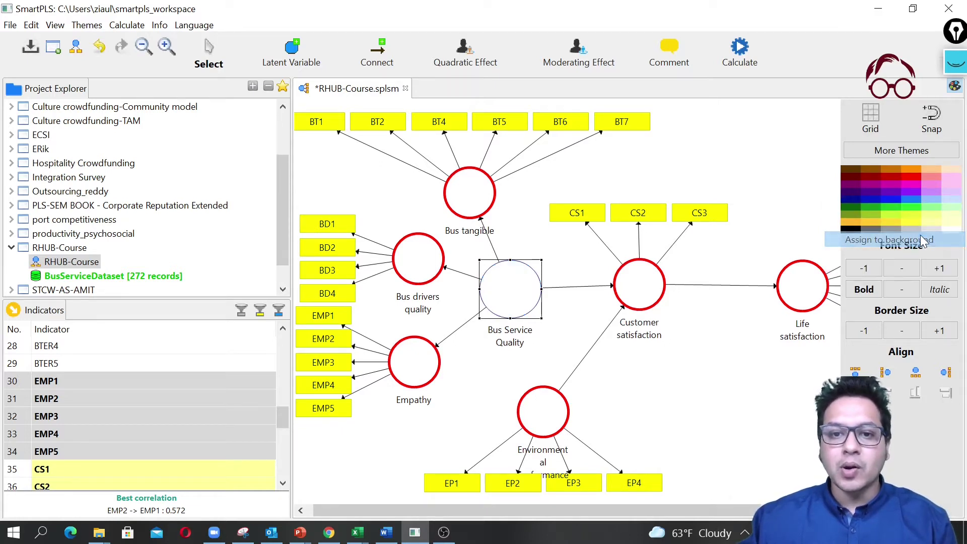
Thicken the Bus Service Quality border by three size increments and close the formatting options.
left_click(938, 331)
left_click(938, 331)
left_click(938, 331)
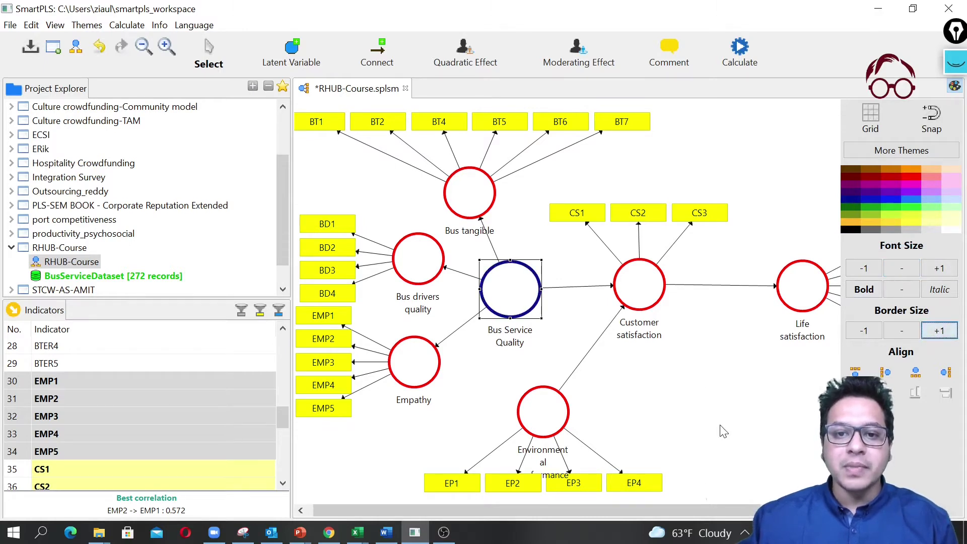
left_click(724, 432)
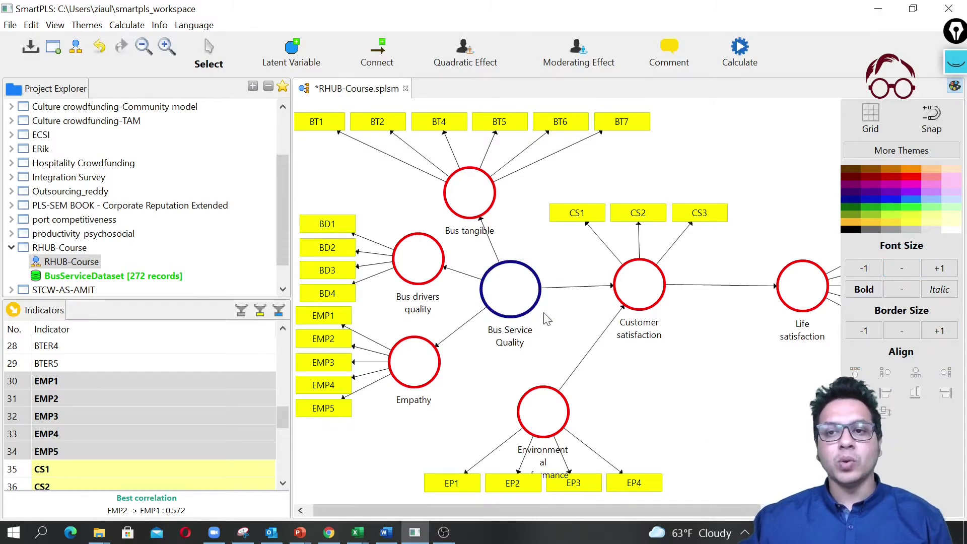
left_click(954, 86)
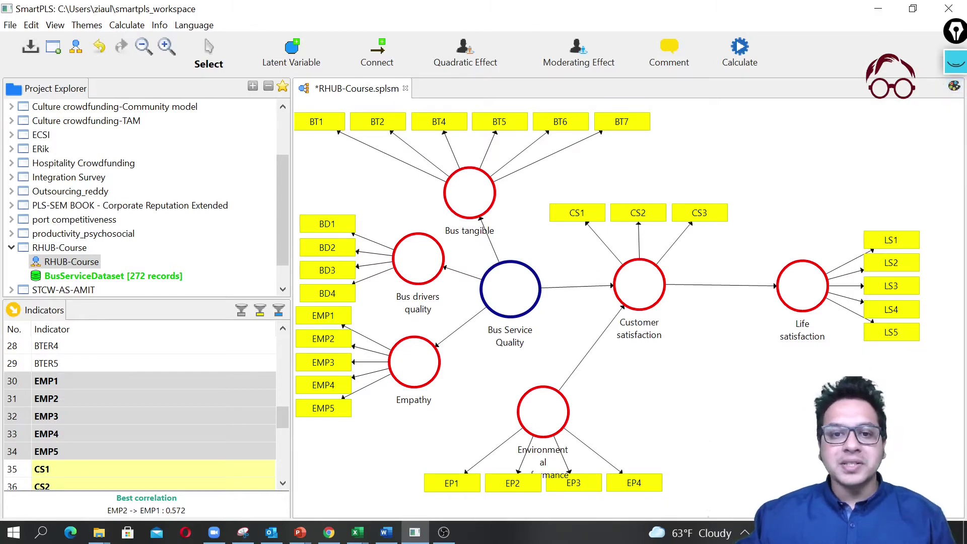
Run the PLS Algorithm on the model using the Factor weighting scheme.
left_click(741, 53)
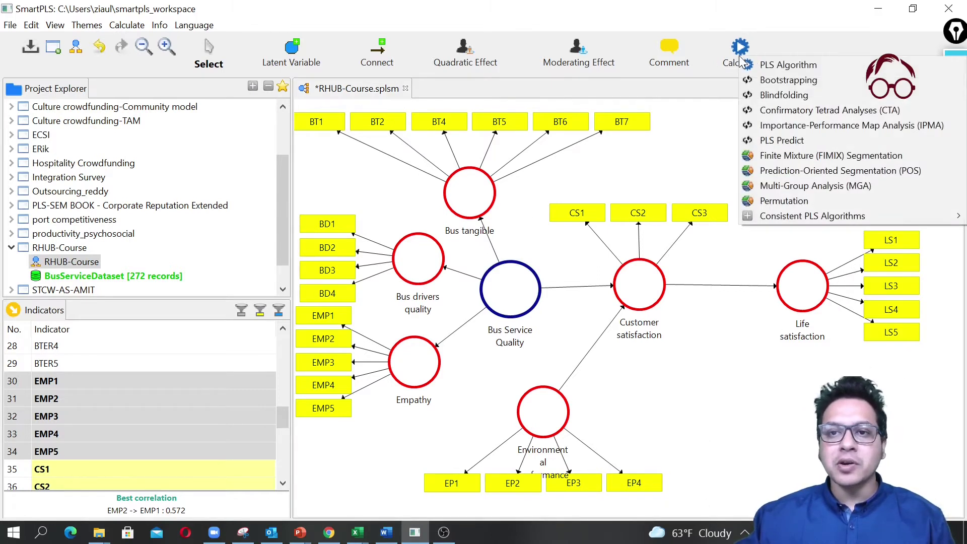
left_click(846, 65)
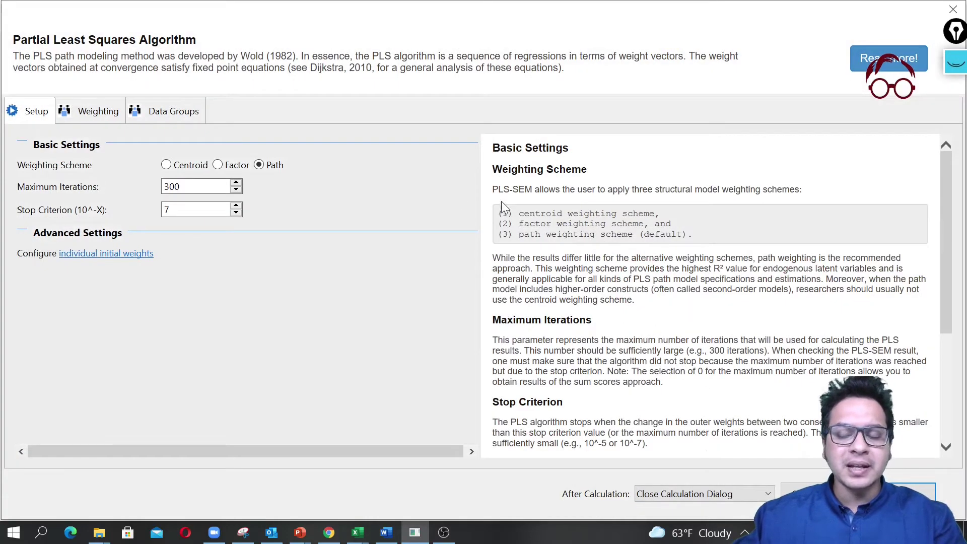
left_click(217, 166)
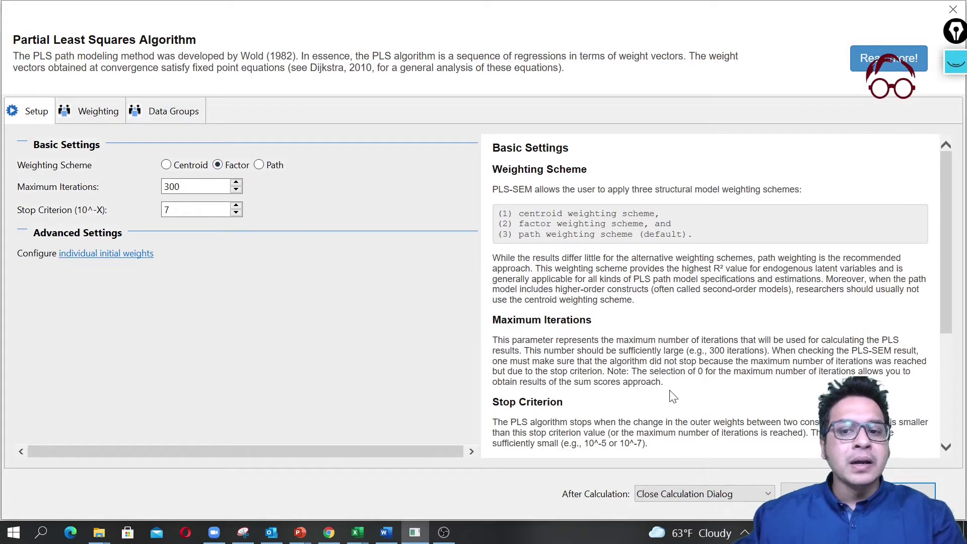
key("Return")
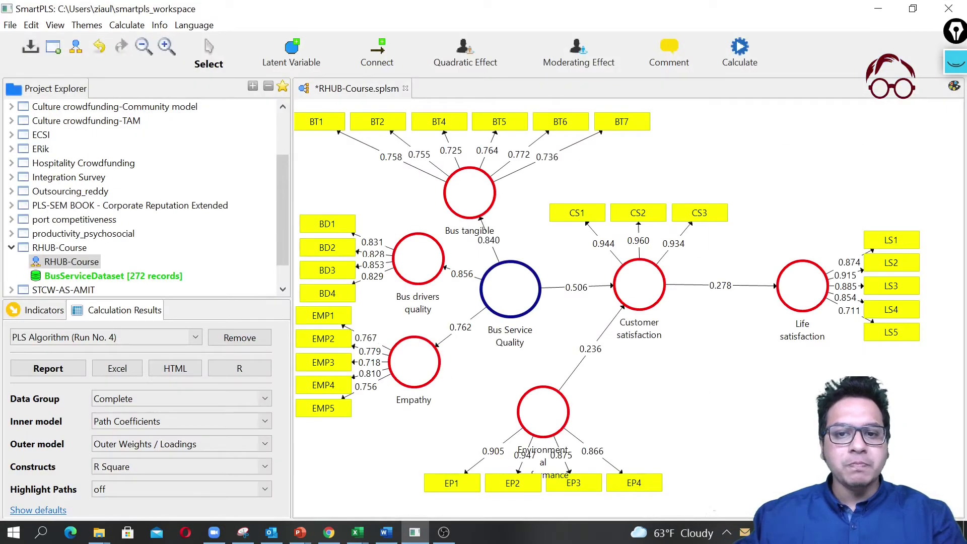
Open the PLS Algorithm report and examine the outer loadings of the indicators on Bus Service Quality and its dimensions.
left_click(29, 368)
scroll(495, 463, "down", 1)
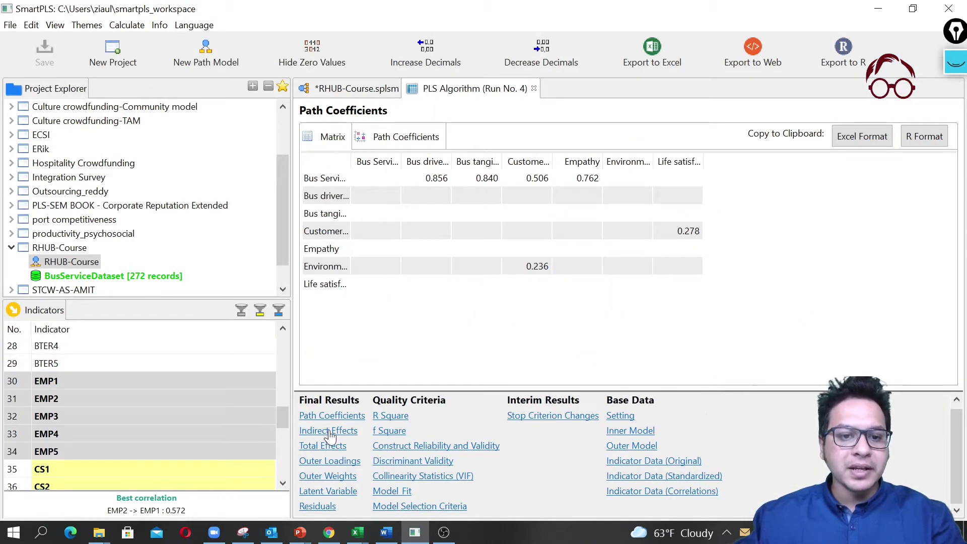
left_click(330, 461)
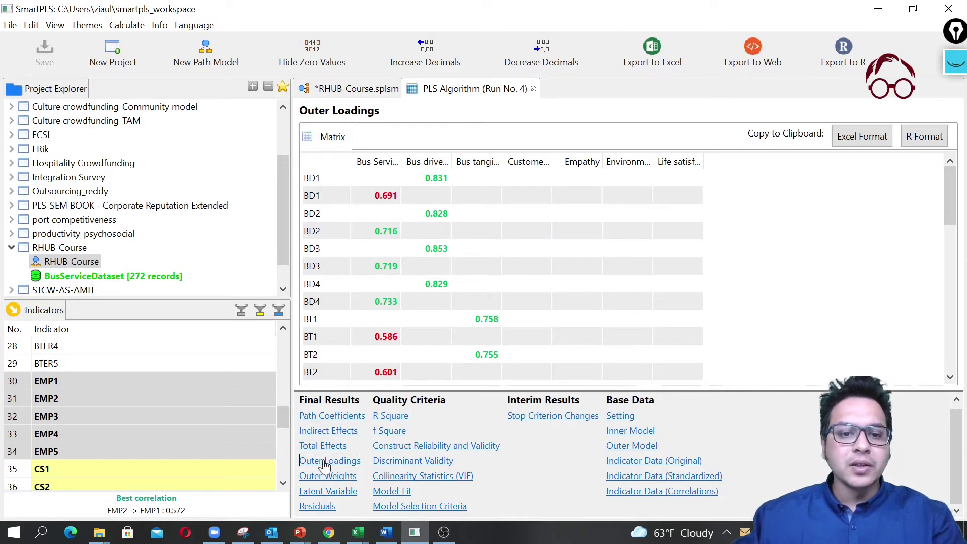
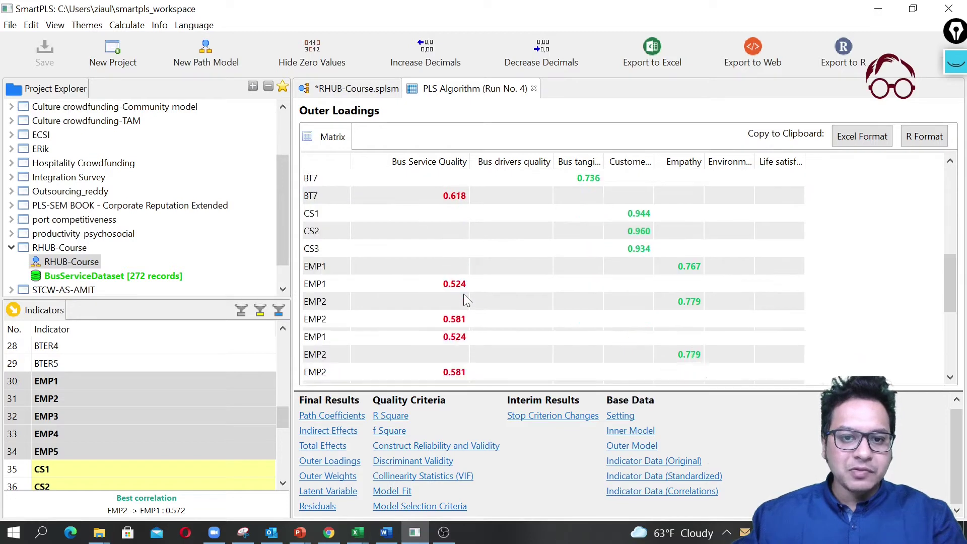
scroll(463, 294, "up", 3)
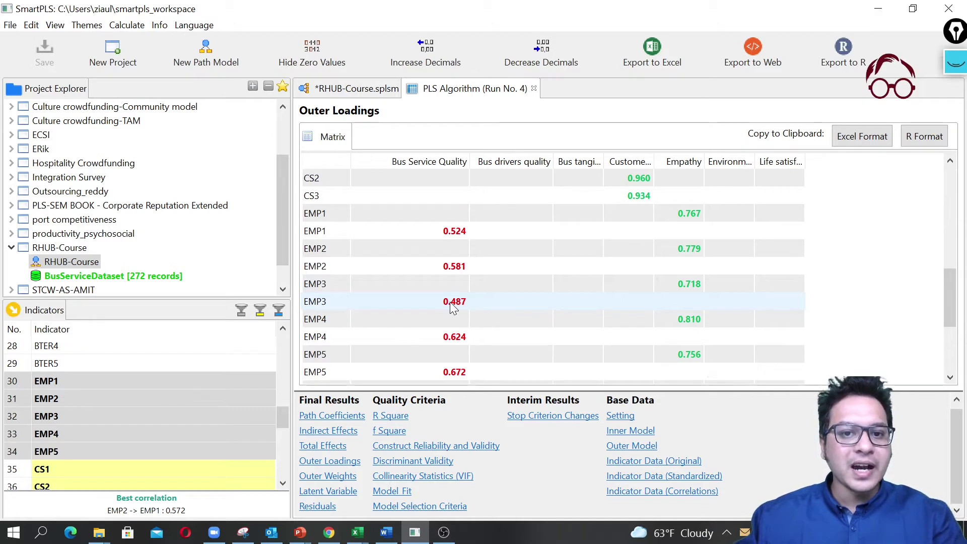
scroll(455, 306, "up", 10)
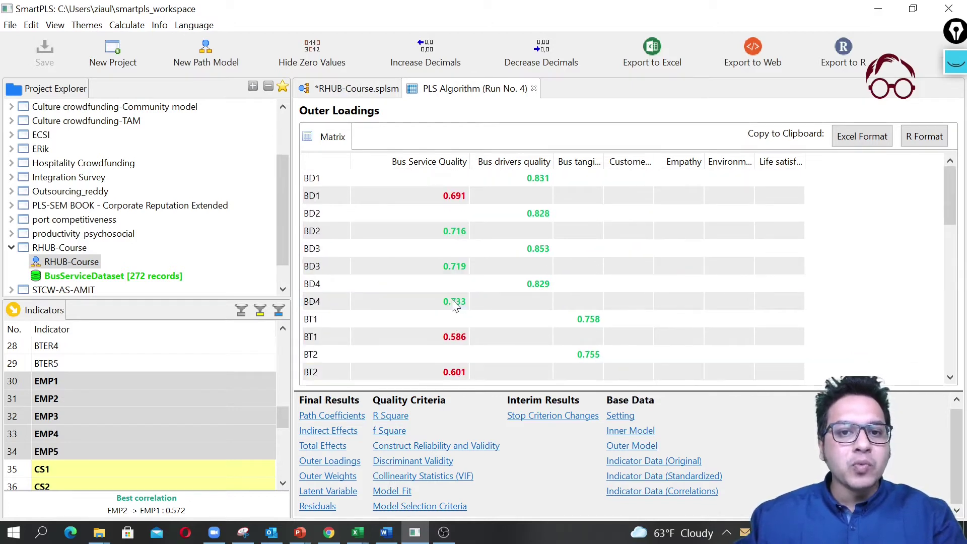
scroll(463, 222, "down", 10)
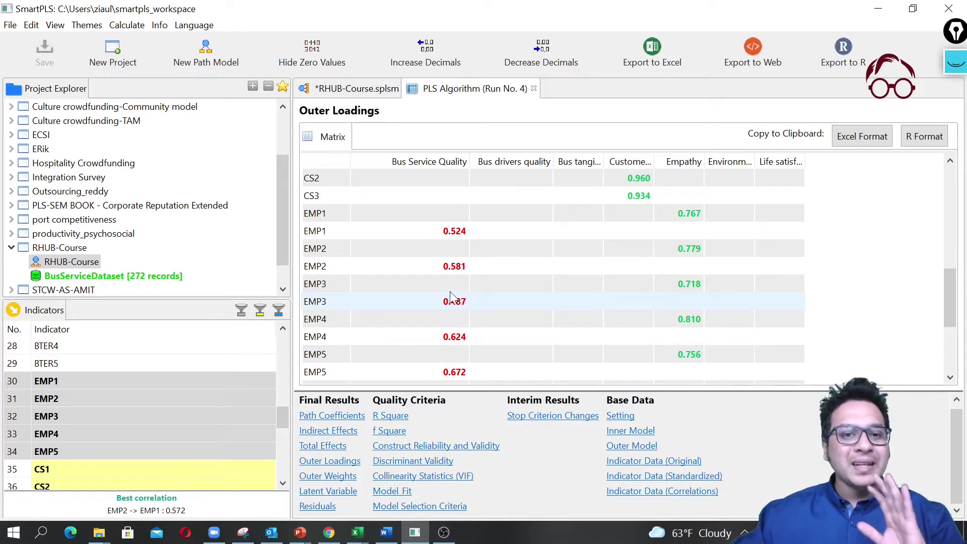
scroll(449, 292, "up", 10)
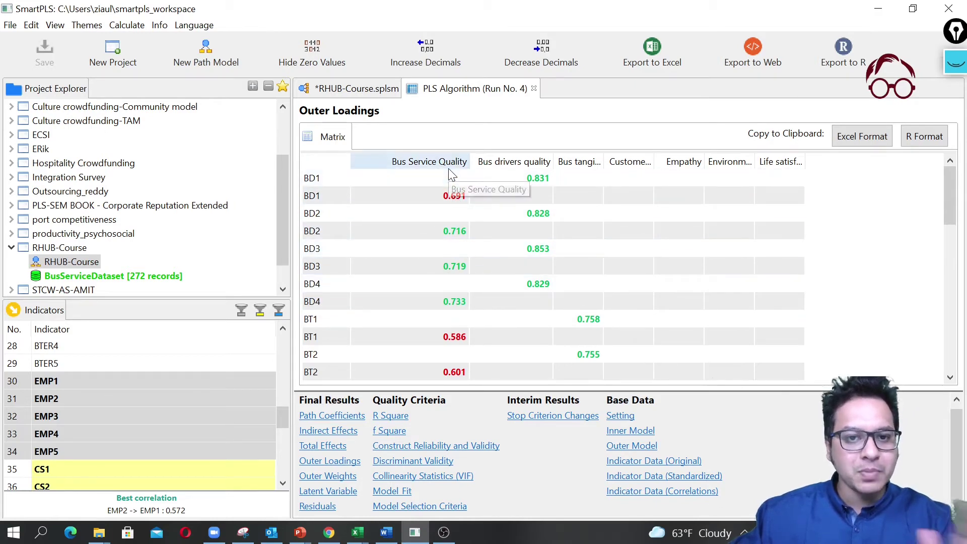
Compare each repeated indicator's outer loading on Bus Service Quality with the loading on its own dimension, and close the report.
scroll(428, 302, "down", 6)
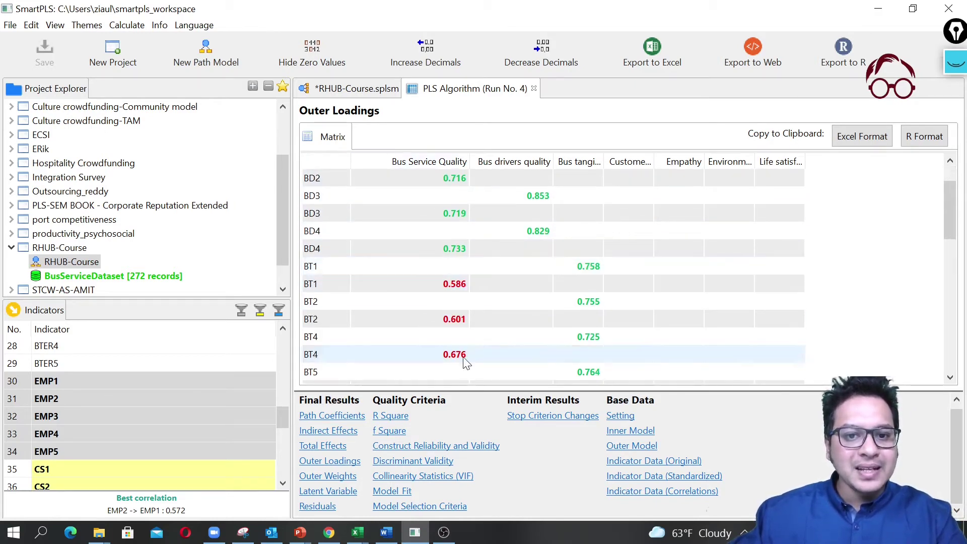
scroll(439, 328, "down", 2)
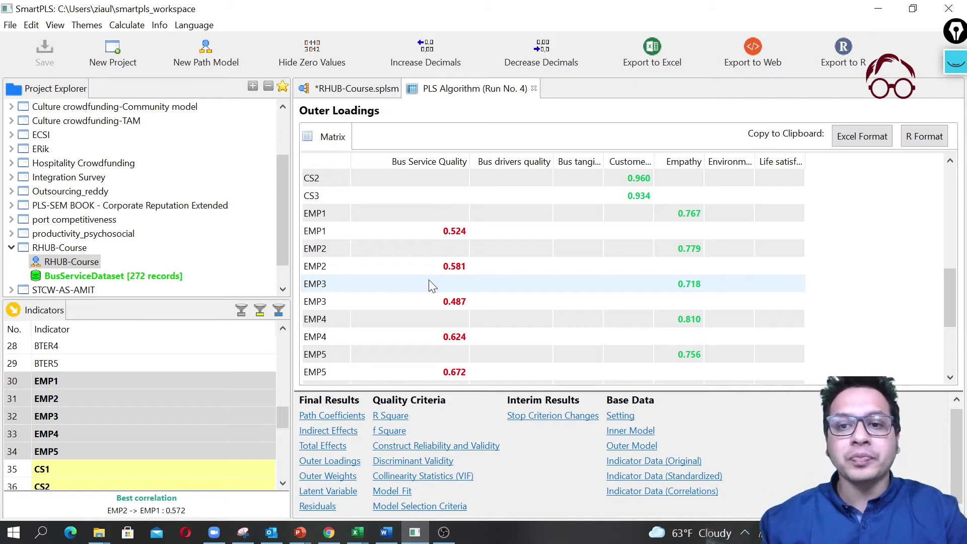
scroll(648, 245, "up", 10)
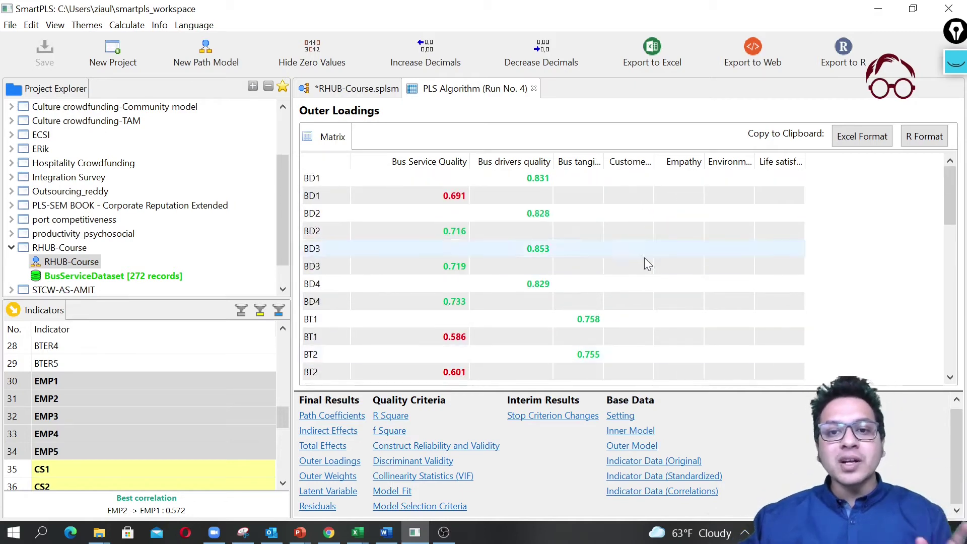
scroll(600, 211, "down", 10)
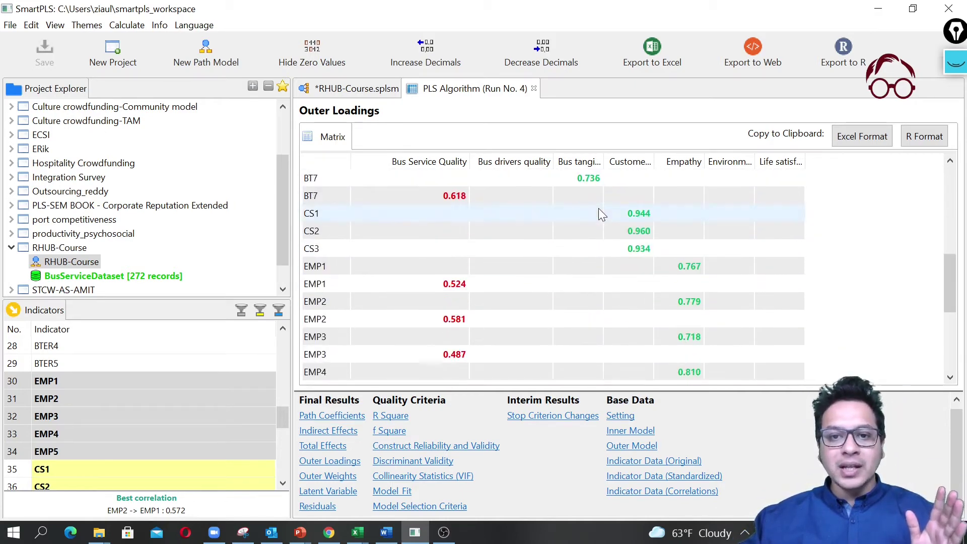
scroll(600, 212, "down", 6)
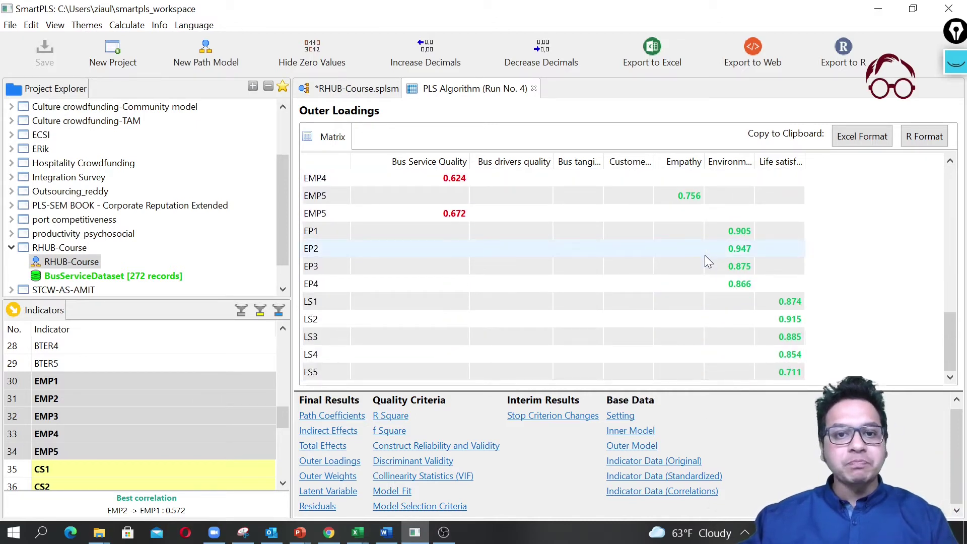
scroll(705, 255, "up", 6)
scroll(443, 224, "up", 2)
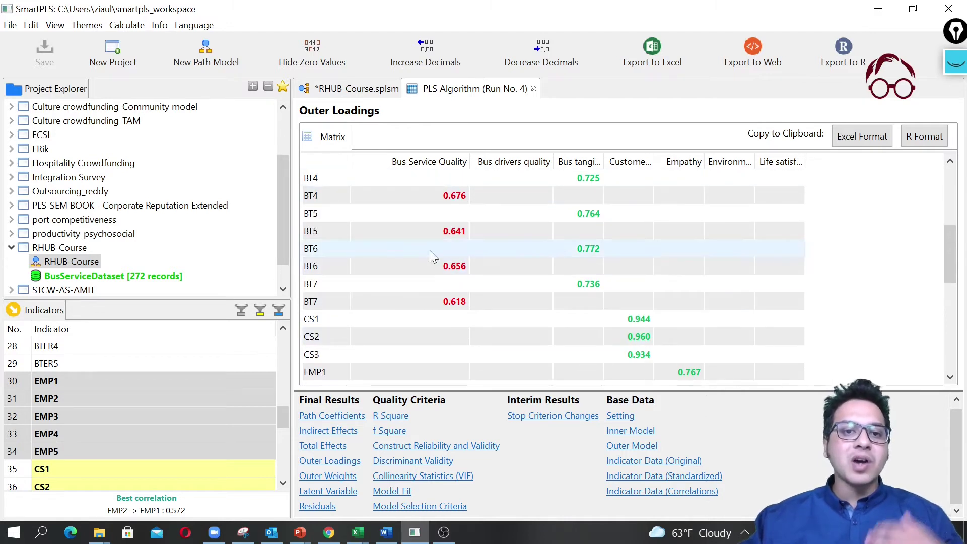
scroll(432, 254, "down", 4)
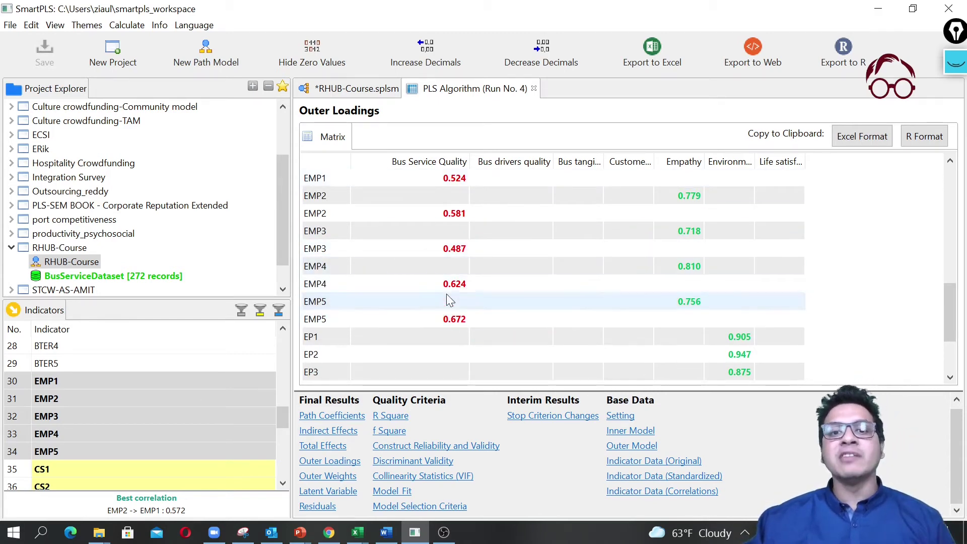
scroll(437, 278, "up", 10)
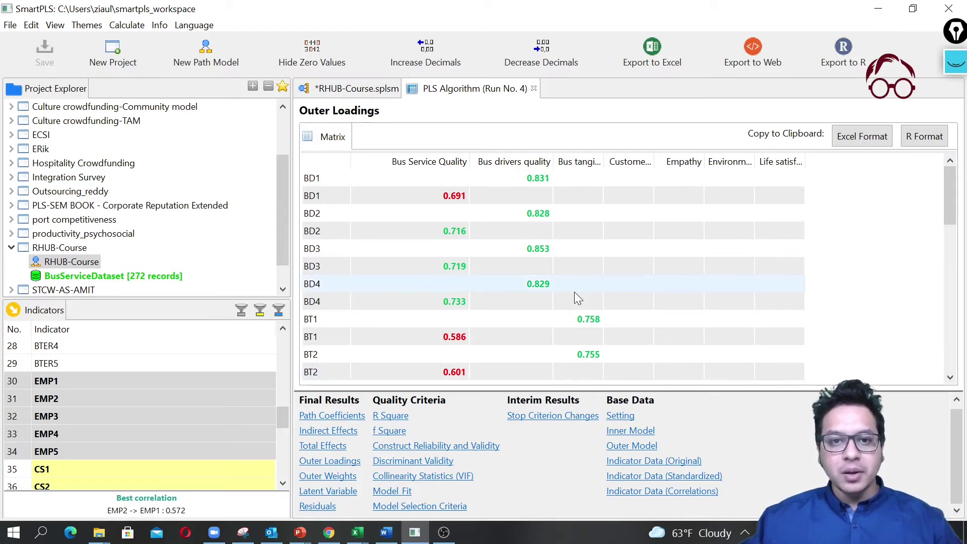
left_click(534, 88)
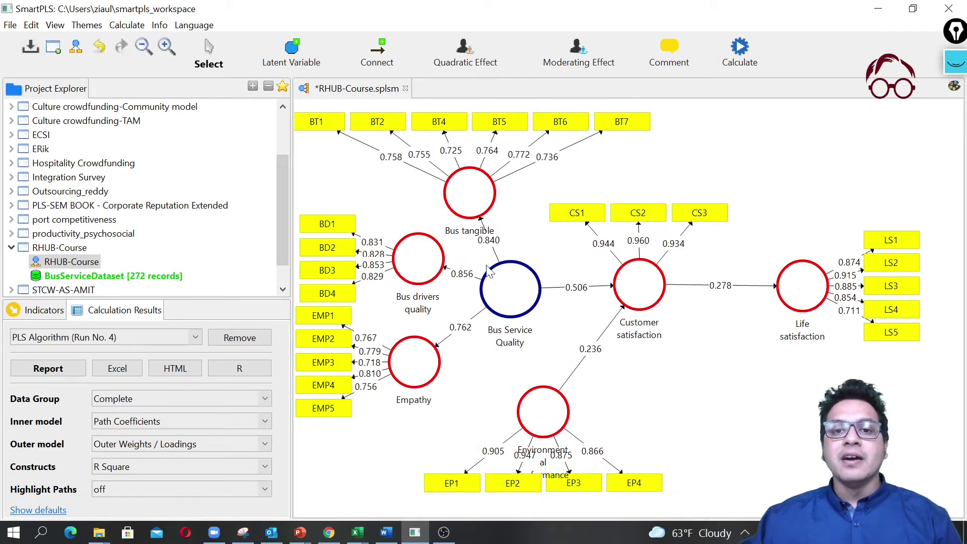
Delete the paths from Bus Service Quality to Bus drivers quality, Bus tangible and Empathy.
left_click(468, 277)
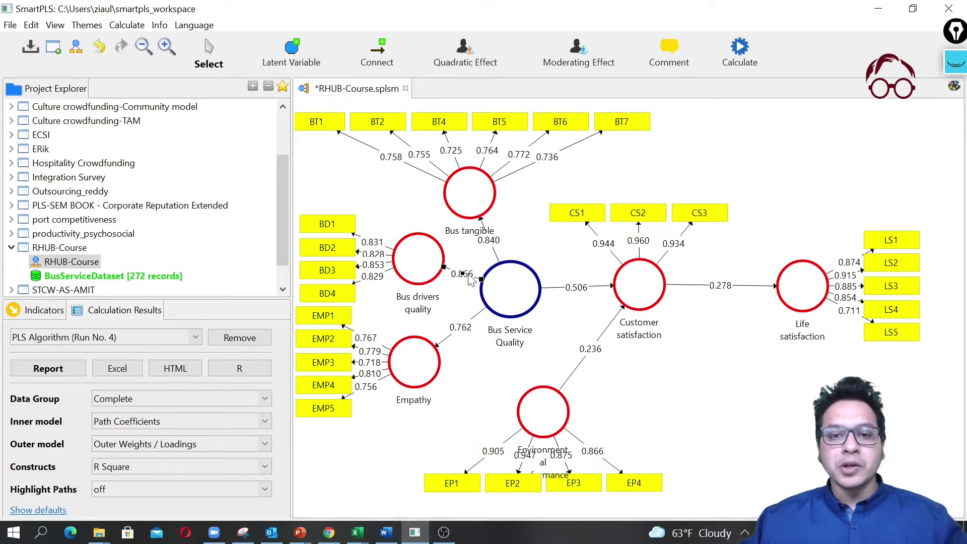
key("Delete")
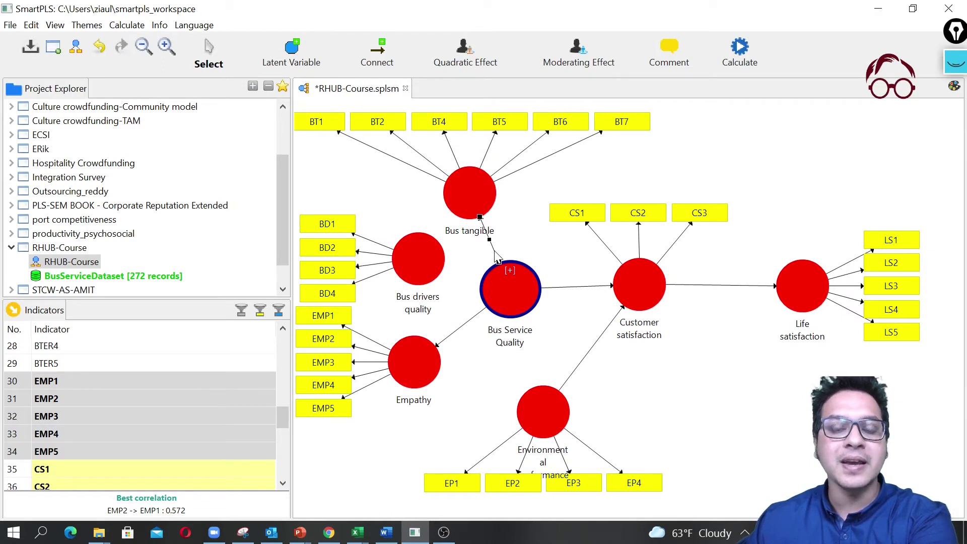
key("Delete")
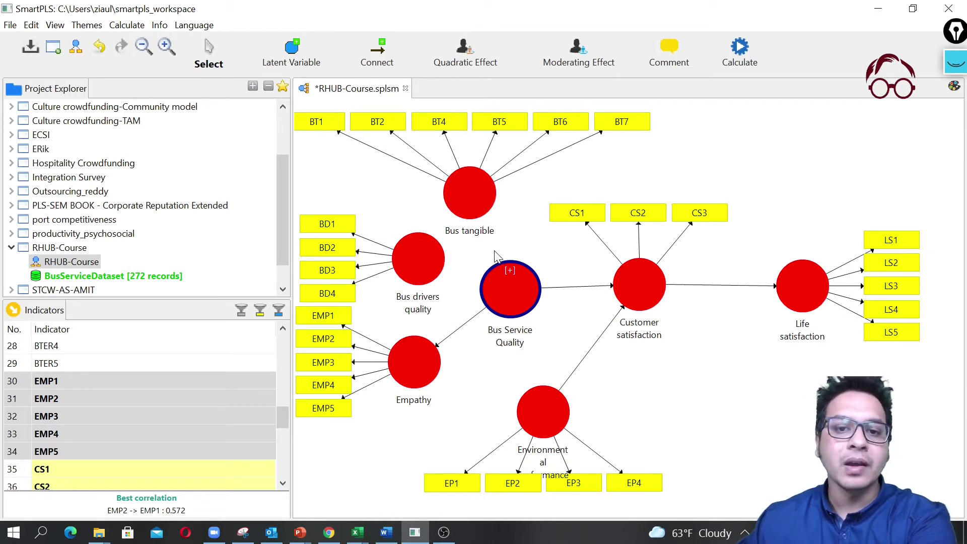
left_click(445, 341)
key("Delete")
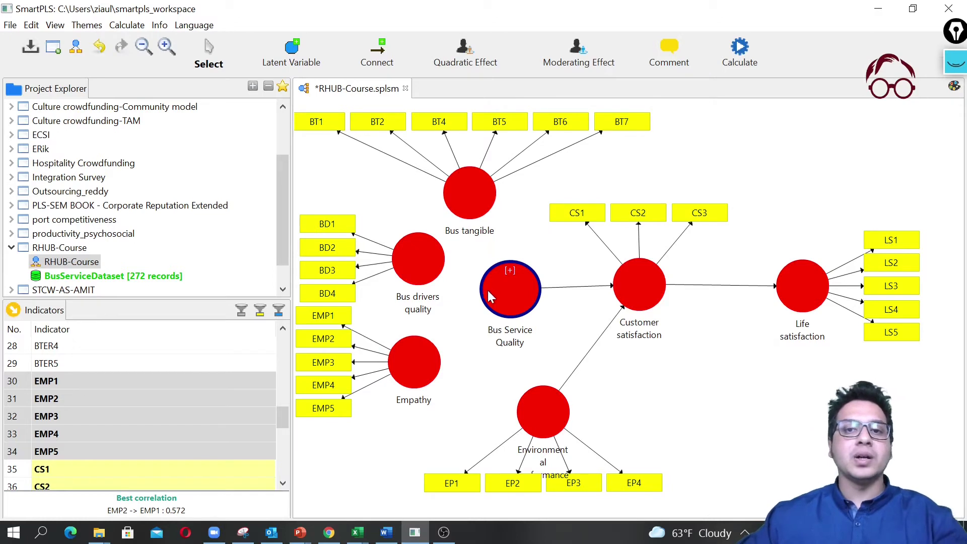
Connect Bus tangible, Bus drivers quality and Empathy to Bus Service Quality with paths pointing into Bus Service Quality.
left_click(382, 53)
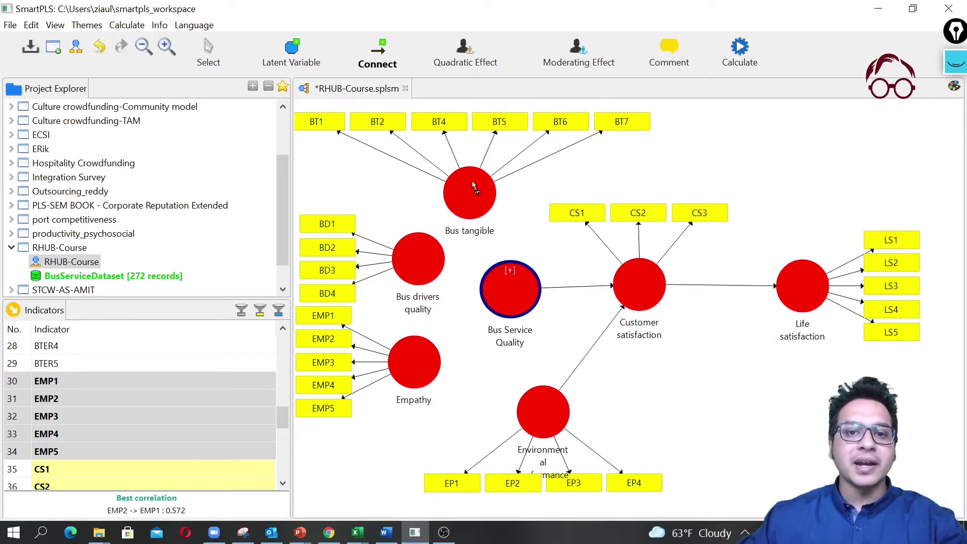
left_click_drag(474, 193, 511, 278)
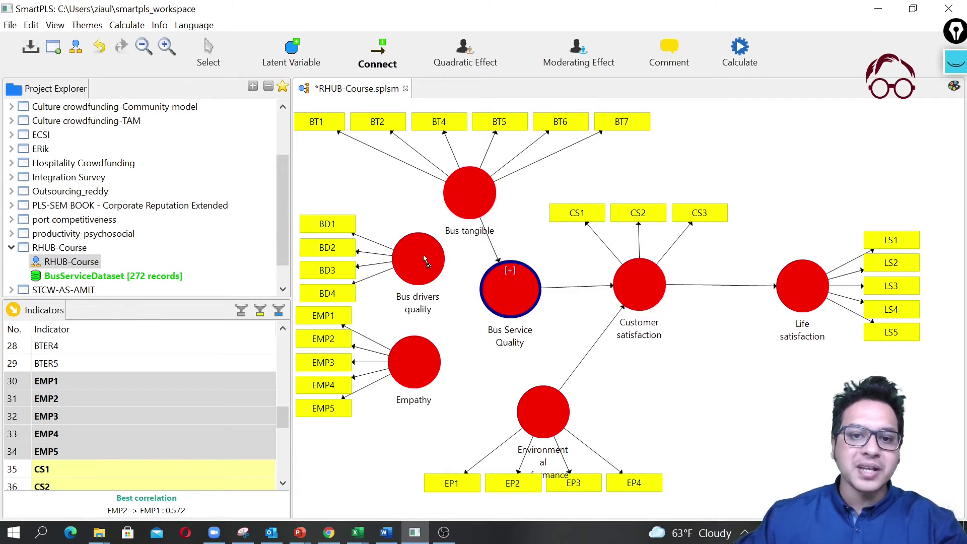
left_click_drag(420, 258, 479, 290)
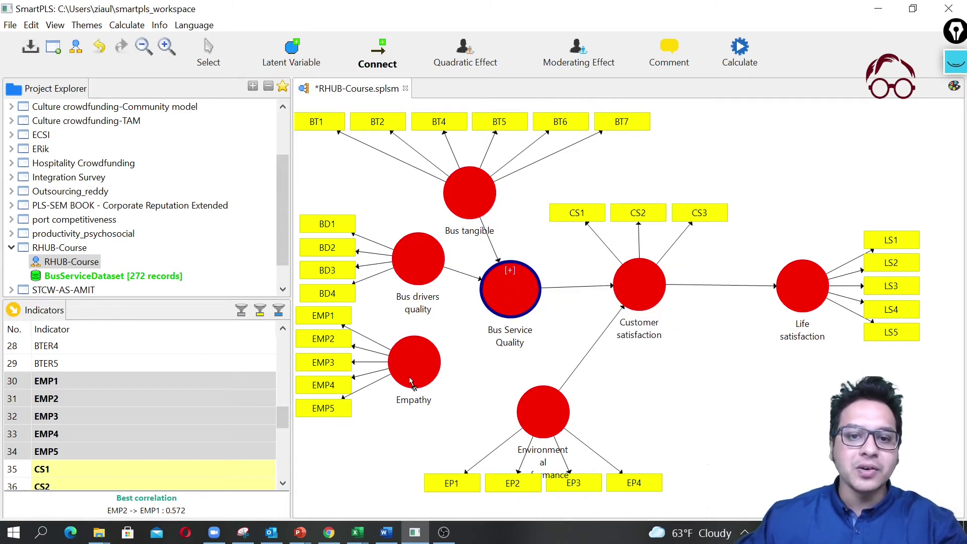
left_click_drag(412, 383, 529, 299)
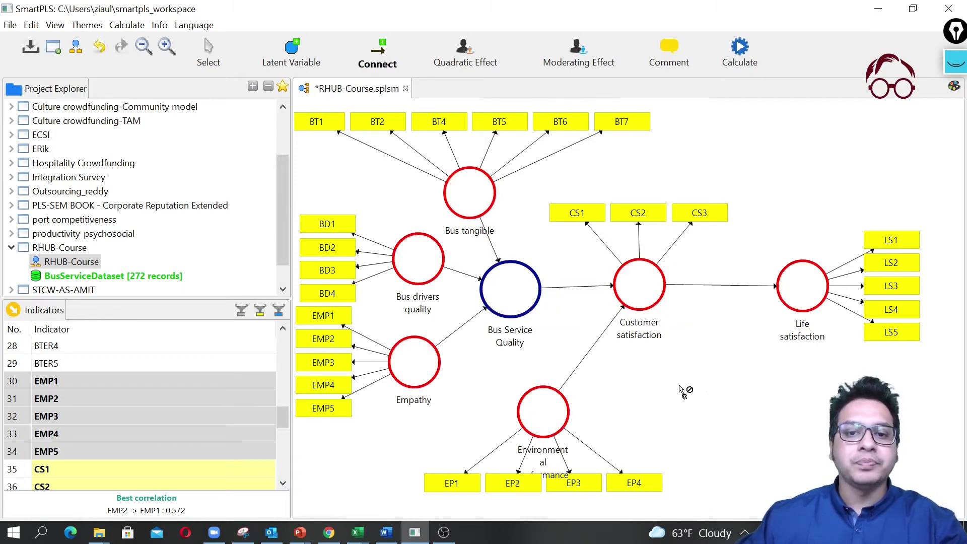
left_click(209, 50)
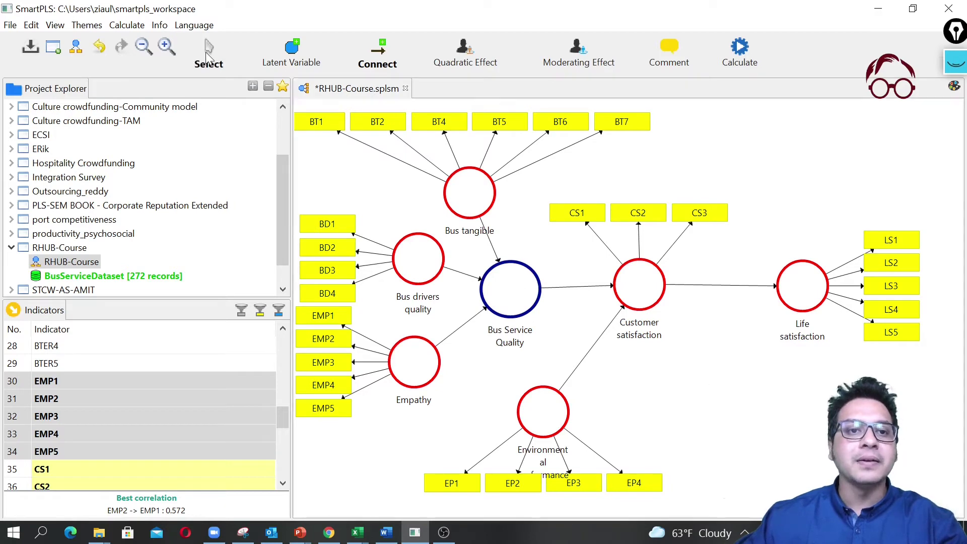
Show the indicators of Bus Service Quality to check the repeated indicators, and hide them again.
right_click(524, 294)
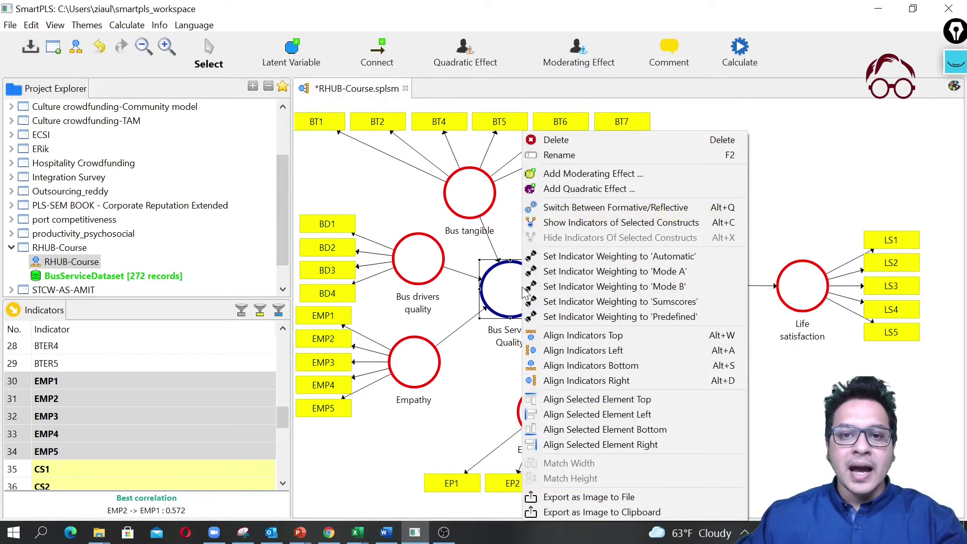
left_click(597, 222)
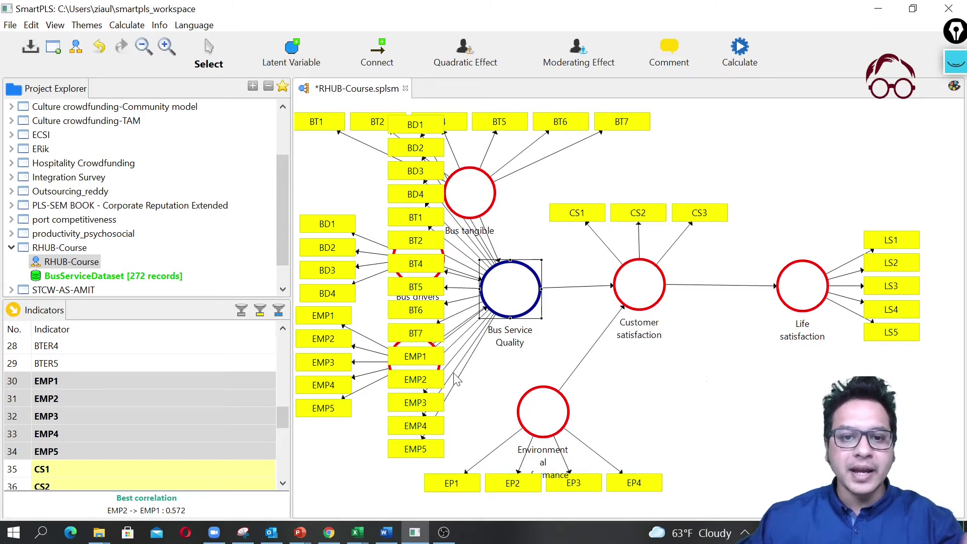
right_click(509, 287)
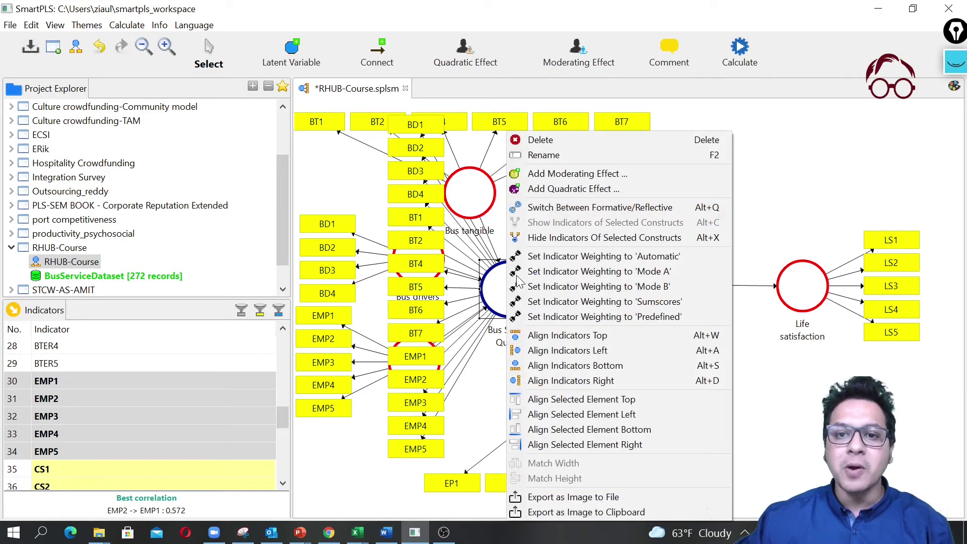
left_click(606, 239)
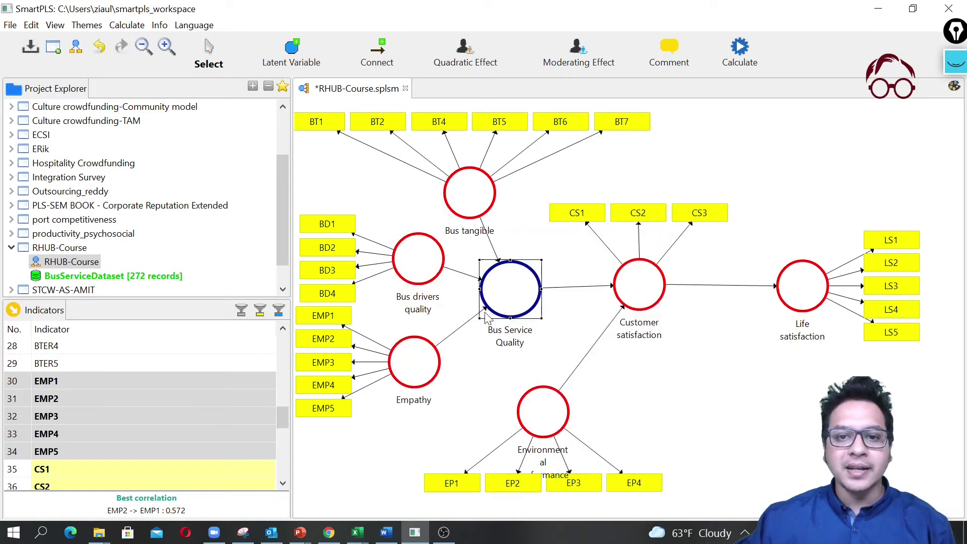
left_click(525, 358)
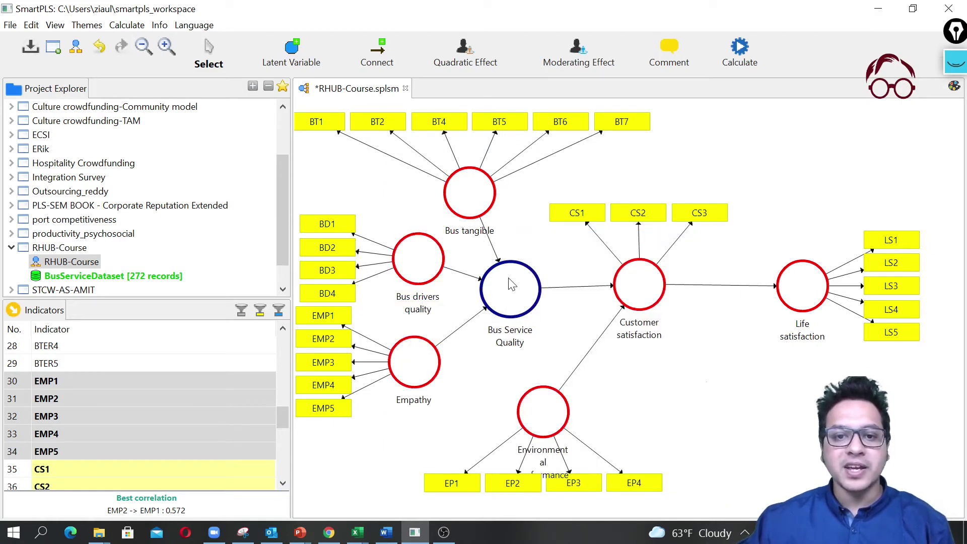
Nudge the Customer satisfaction construct slightly and run the PLS Algorithm with the Factor weighting scheme.
left_click(657, 295)
left_click_drag(657, 292, 661, 295)
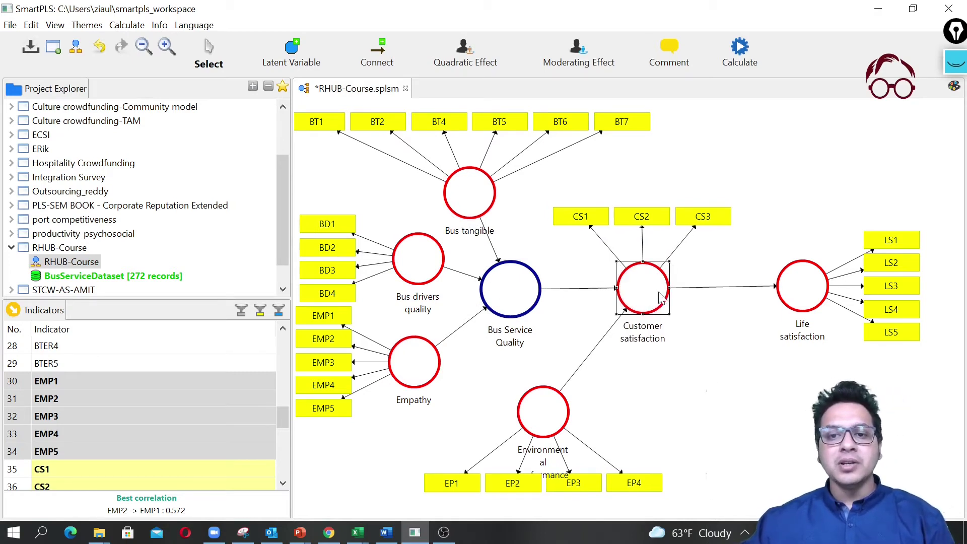
left_click(740, 49)
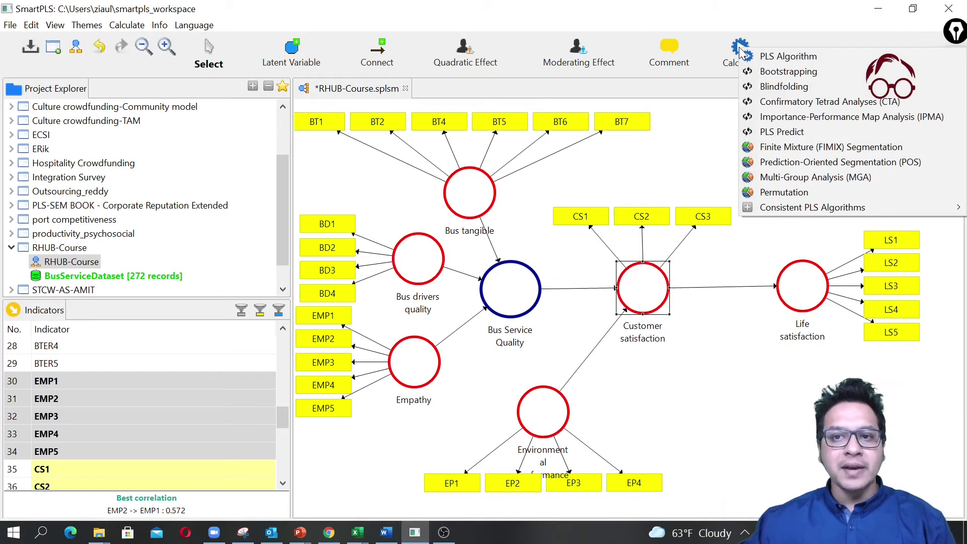
left_click(781, 58)
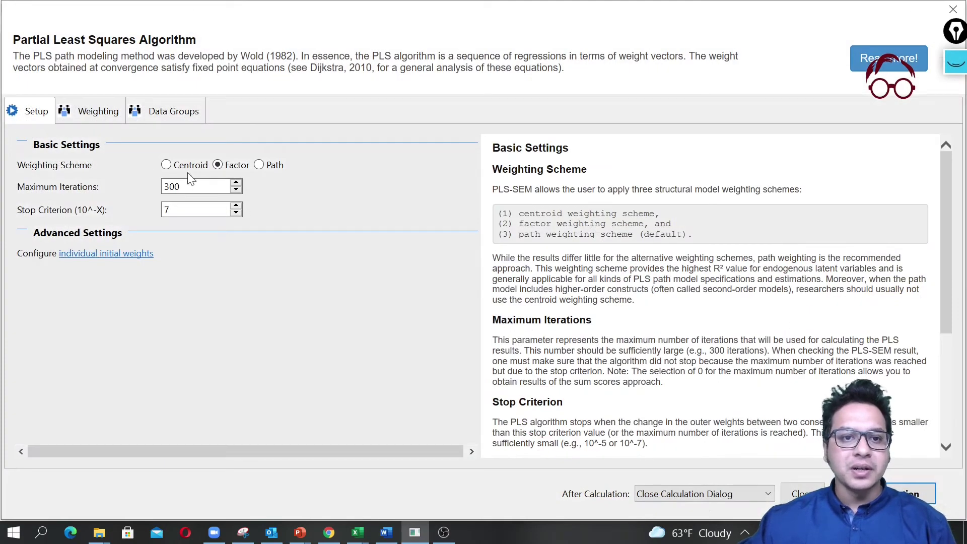
left_click(910, 494)
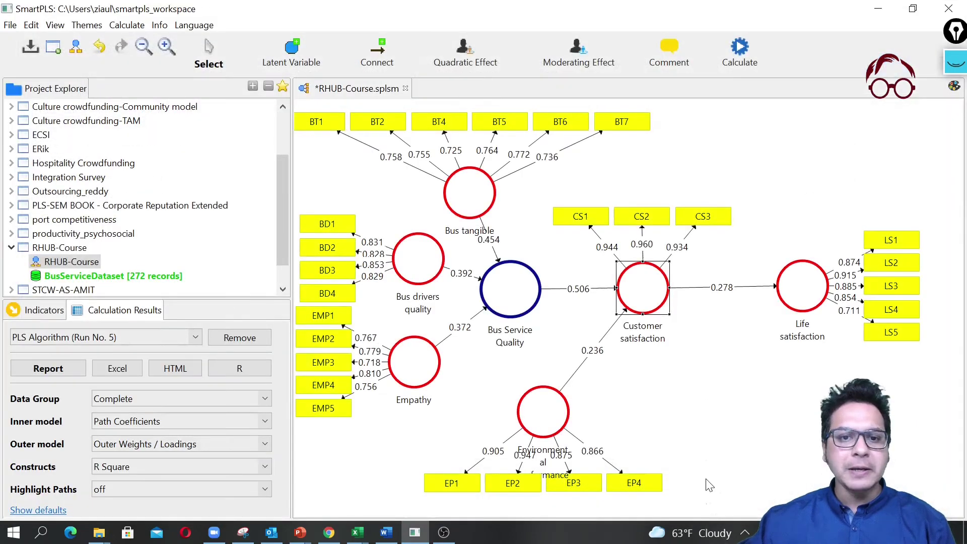
Open the new run's report and examine its outer loadings, widening the Bus drivers quality and Bus Service Quality columns.
left_click(48, 371)
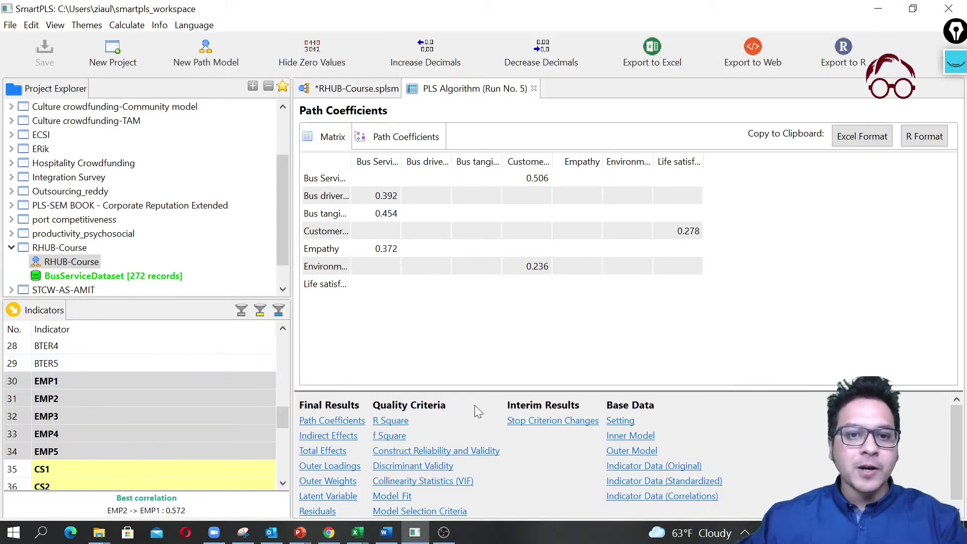
left_click(333, 469)
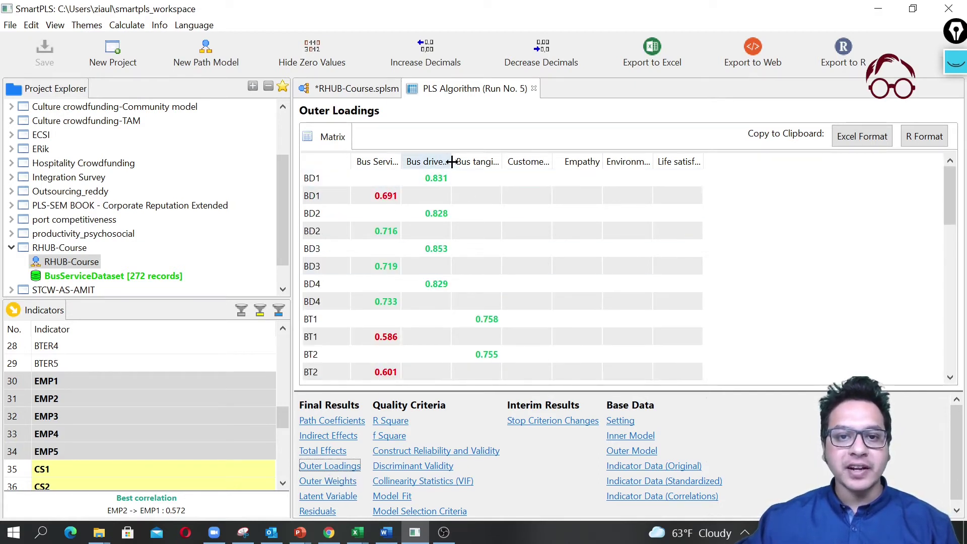
left_click_drag(452, 162, 478, 162)
scroll(570, 215, "down", 10)
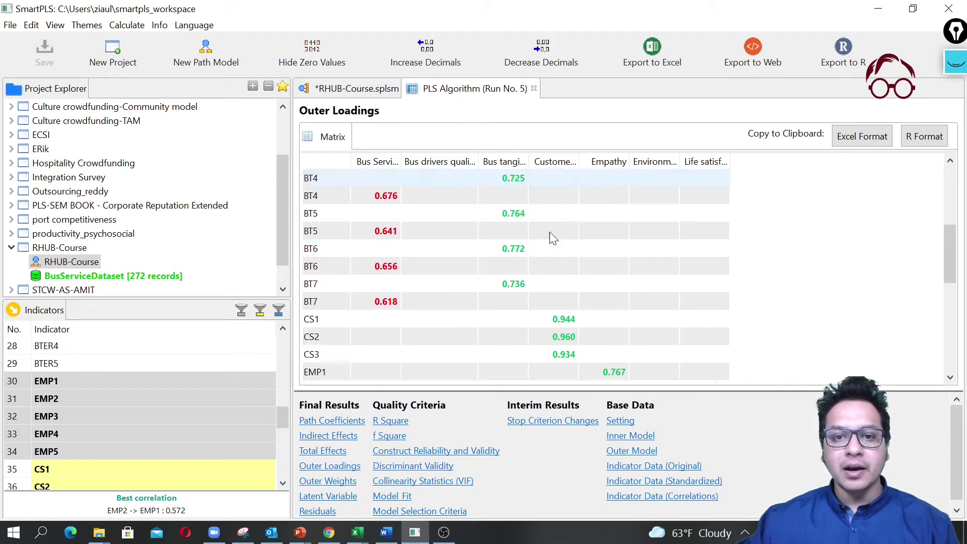
scroll(403, 281, "up", 4)
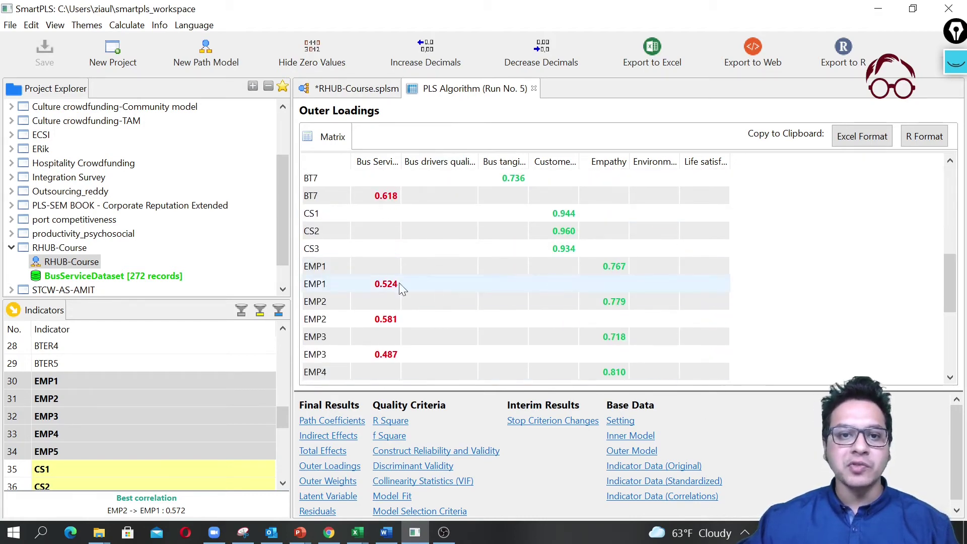
scroll(403, 281, "up", 5)
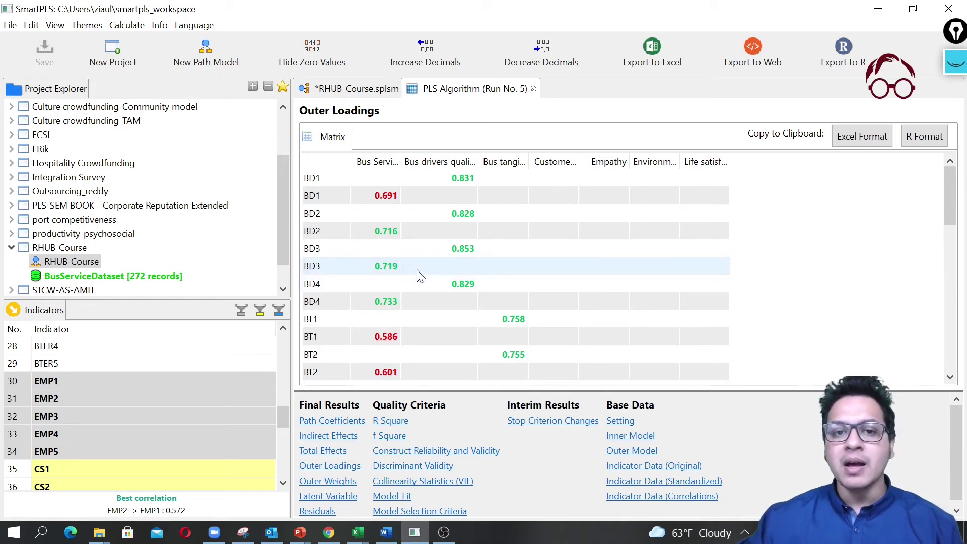
left_click_drag(402, 161, 442, 160)
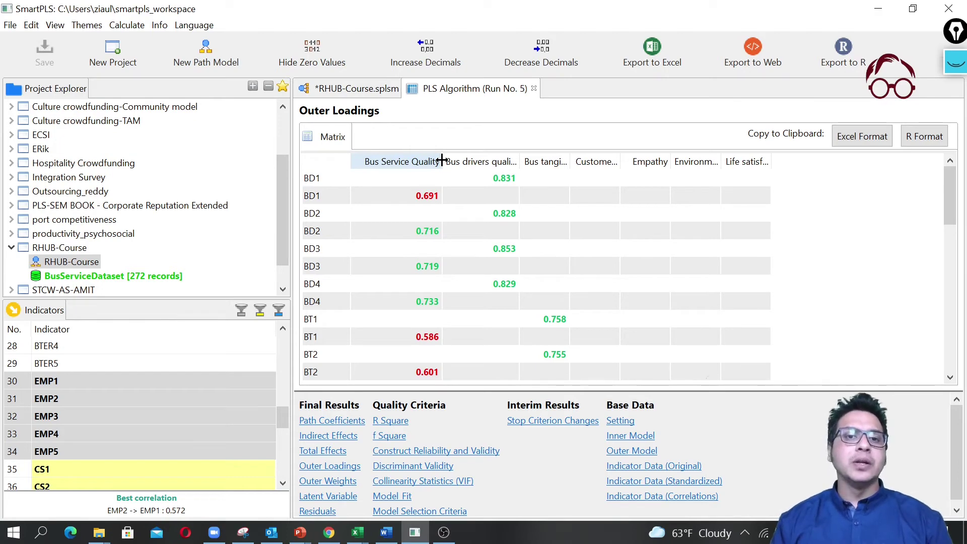
Open the Collinearity Statistics (VIF) and examine the outer VIF values of all indicators.
left_click(453, 485)
scroll(367, 212, "down", 7)
scroll(367, 209, "down", 4)
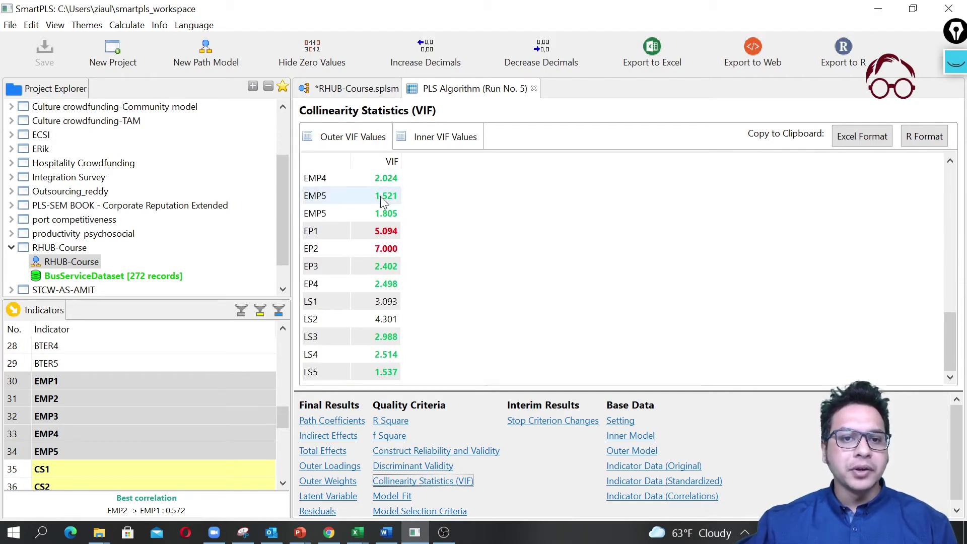
scroll(392, 305, "up", 10)
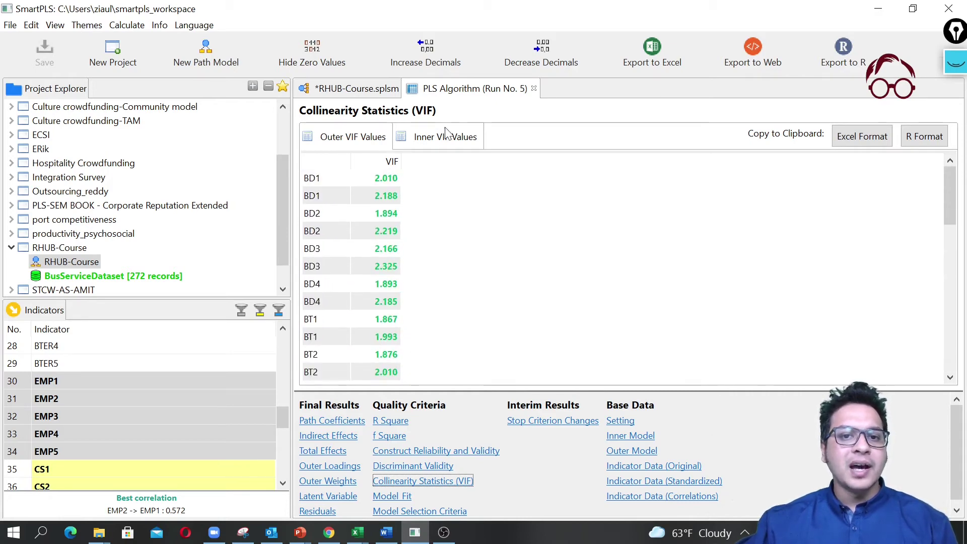
Examine the inner VIF values, widening the construct names and Customer satisfaction columns, and close the PLS Algorithm report.
left_click(456, 143)
left_click_drag(350, 161, 462, 170)
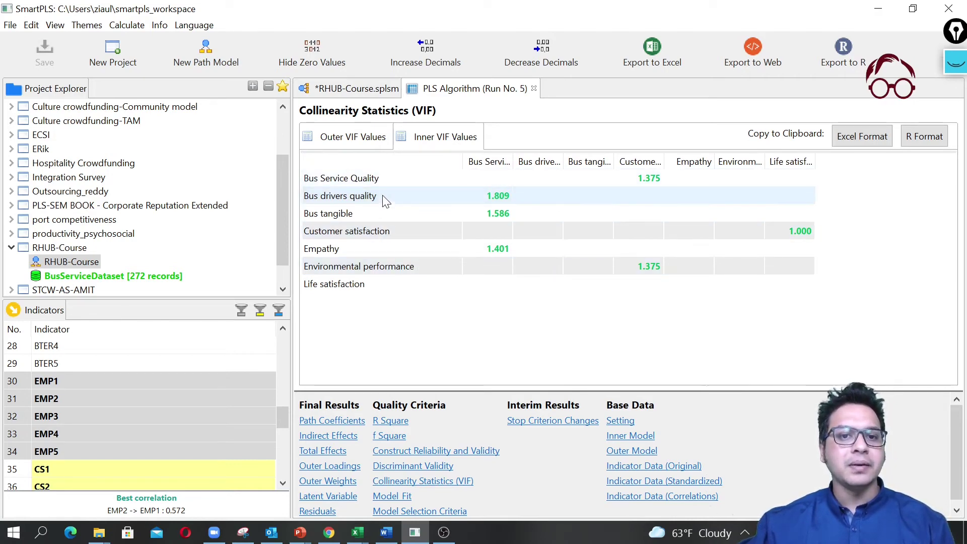
left_click_drag(663, 161, 699, 162)
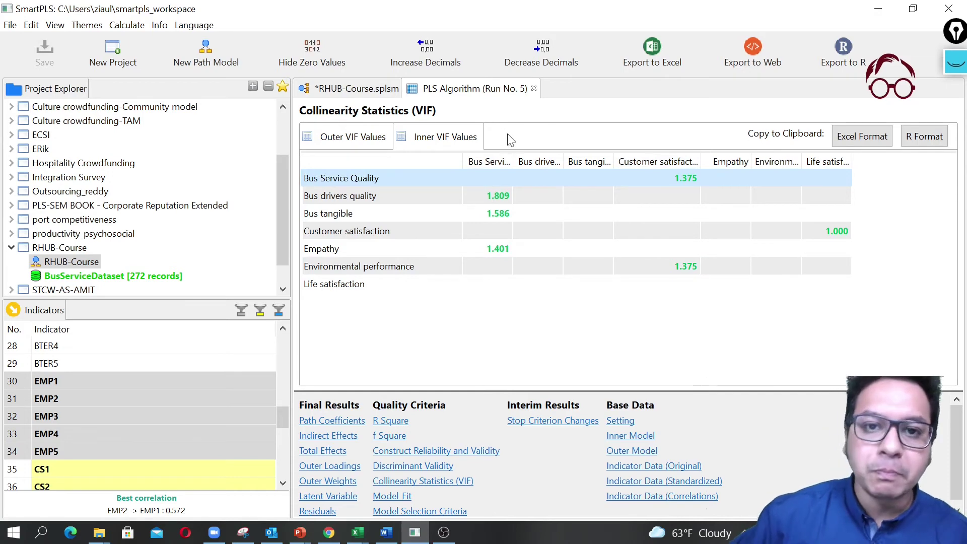
left_click(536, 85)
Run Basic Bootstrapping with 1000 subsamples, BCa confidence intervals and a one-tailed test at the 0.05 significance level, after reviewing the data groups.
left_click(738, 56)
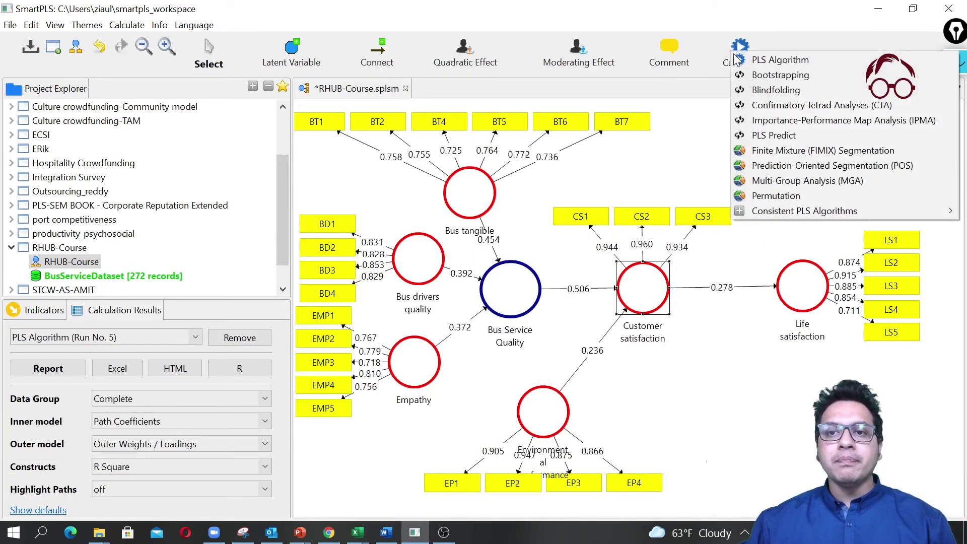
left_click(791, 75)
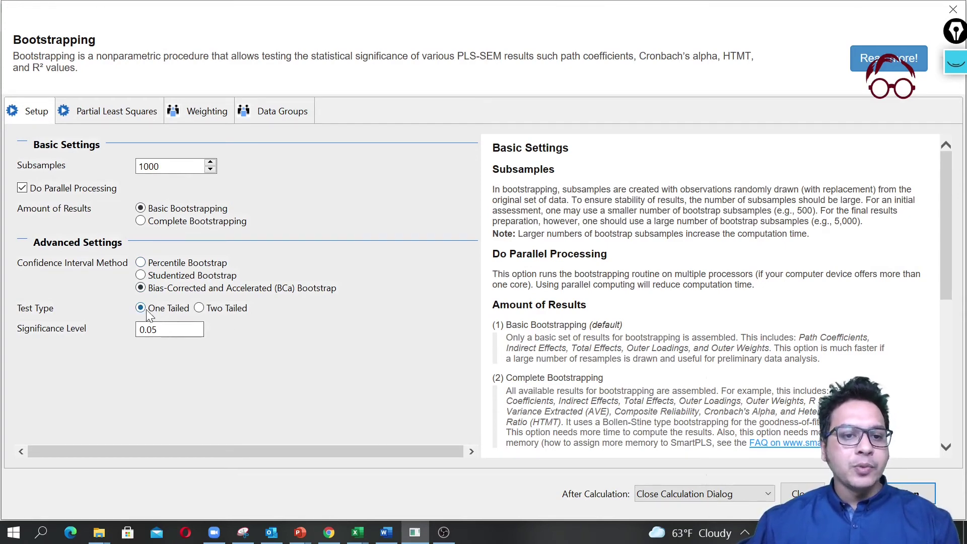
left_click(118, 115)
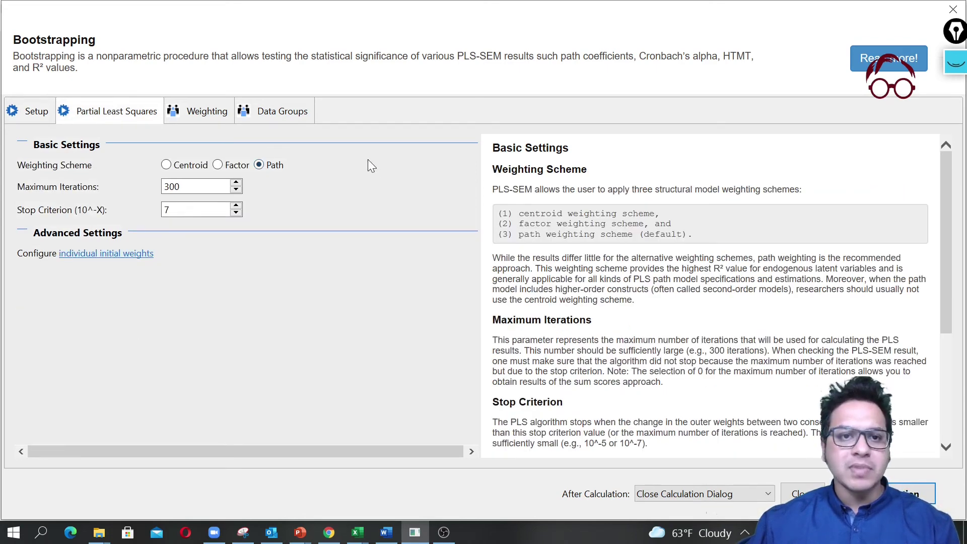
left_click(47, 112)
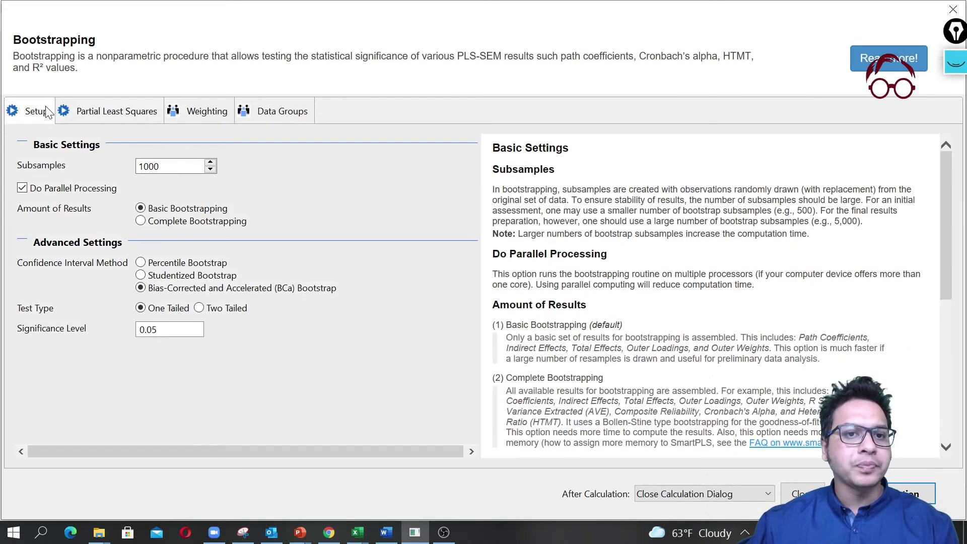
left_click(292, 112)
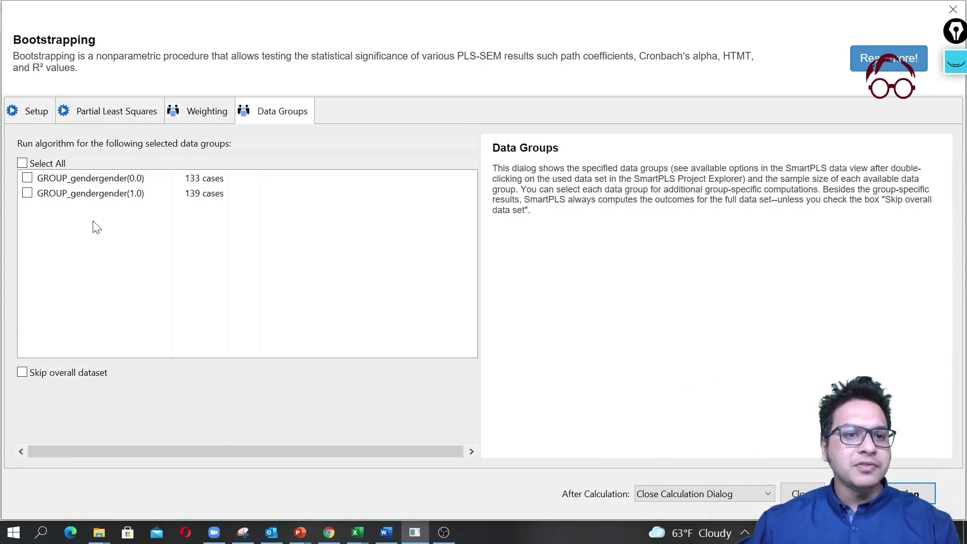
left_click(31, 119)
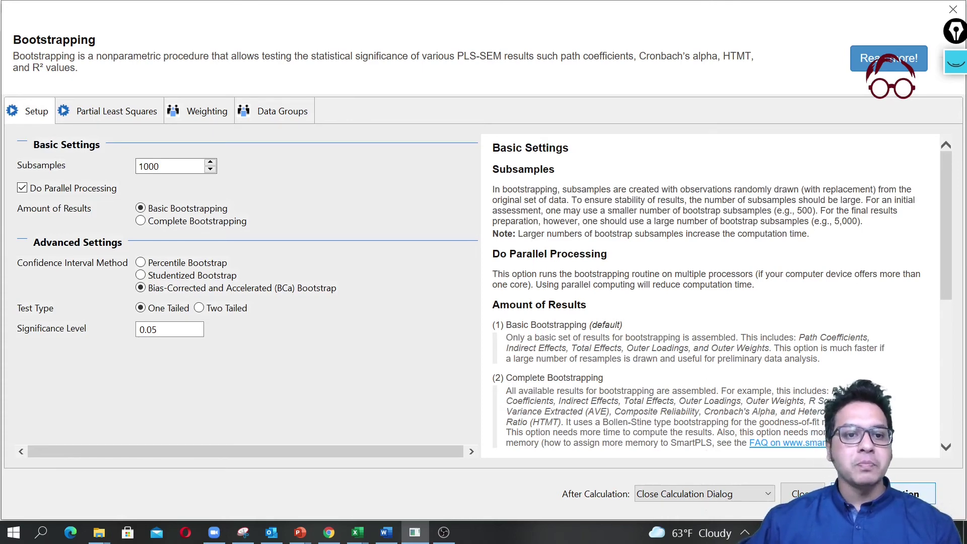
key("Return")
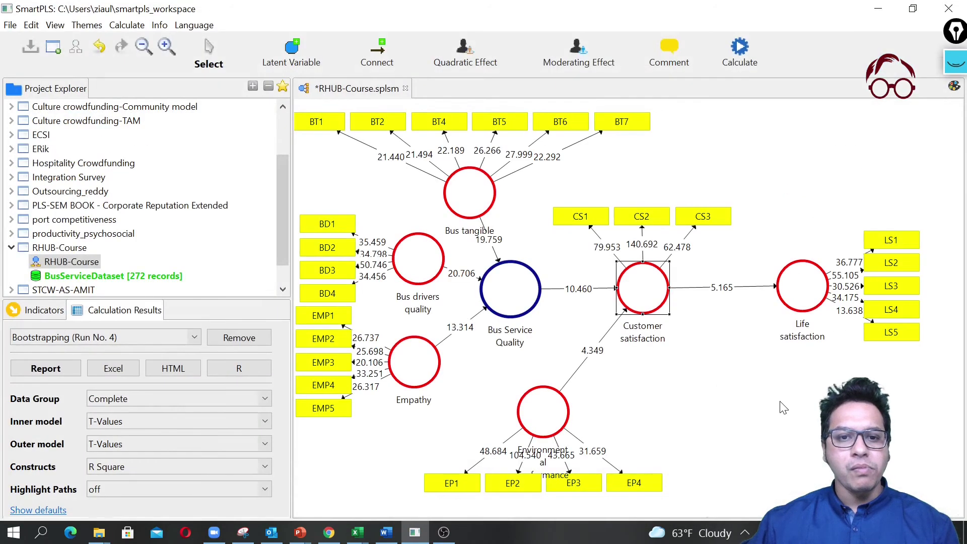
Open the bootstrapping report and examine the path coefficients with full path names, plus the total indirect and total effects.
left_click(52, 373)
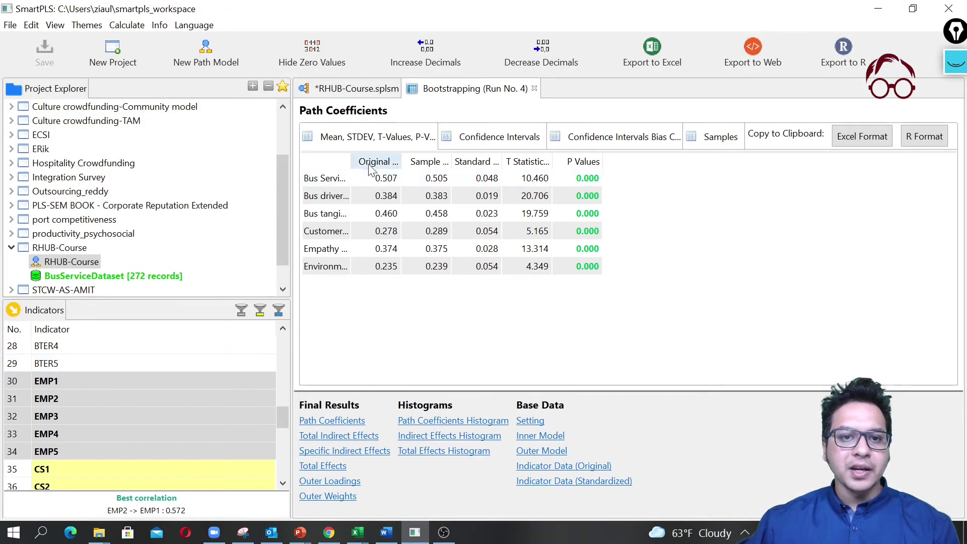
left_click_drag(352, 161, 525, 187)
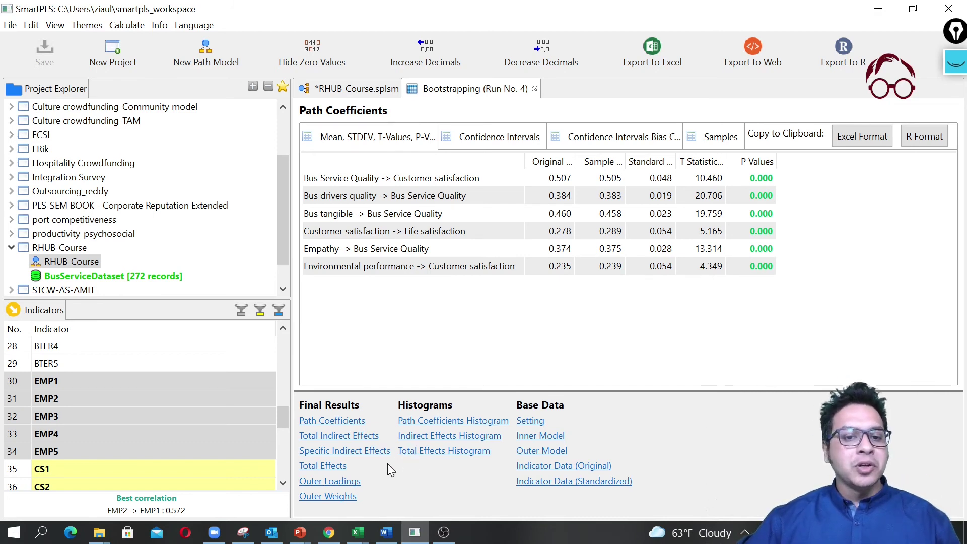
left_click(347, 436)
left_click(318, 470)
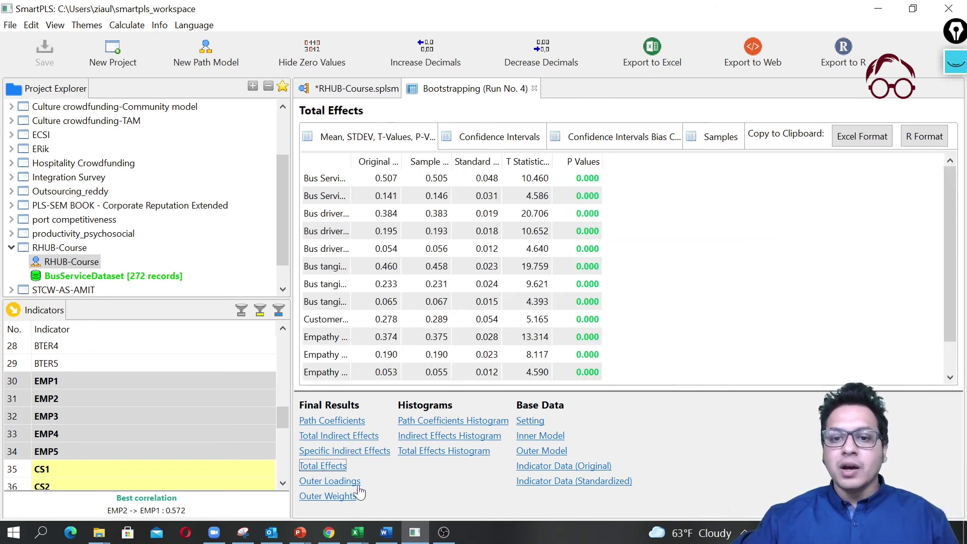
Examine the significance of all indicators' outer weights, widening the names column, and close the bootstrapping report.
left_click(329, 498)
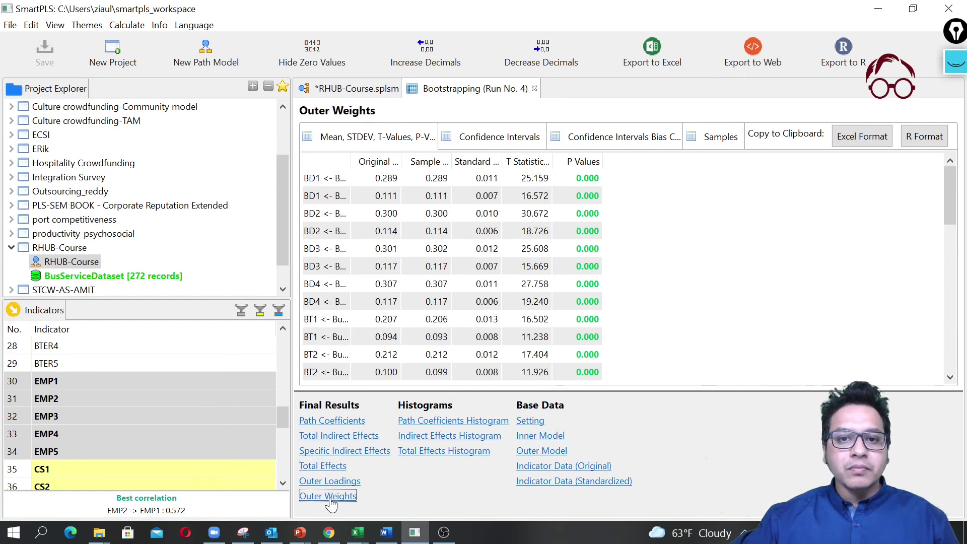
left_click_drag(351, 162, 492, 169)
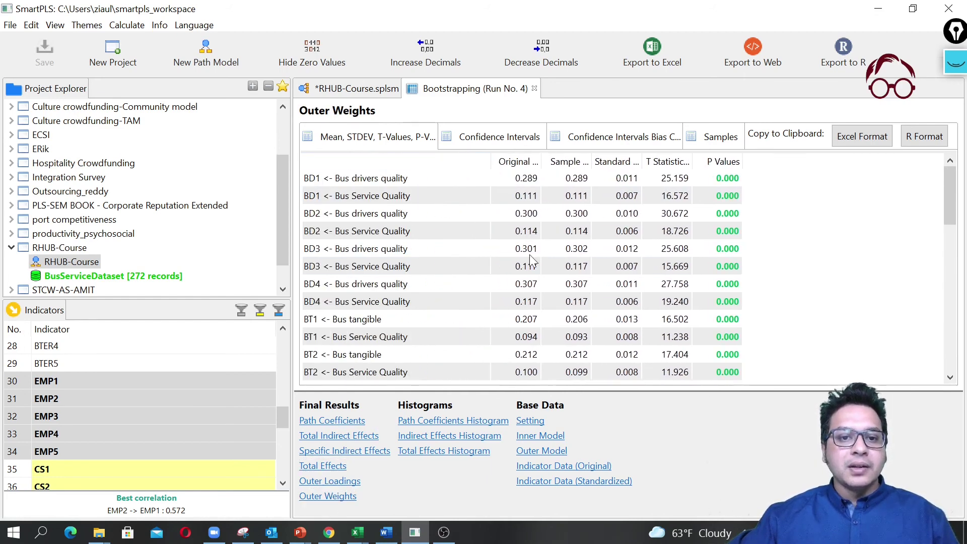
scroll(550, 279, "down", 10)
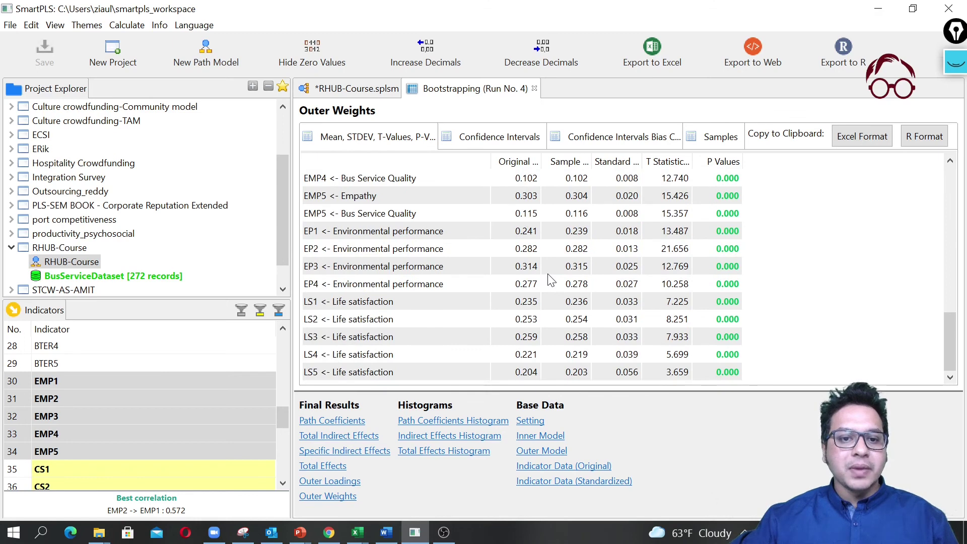
scroll(550, 280, "up", 5)
scroll(549, 280, "up", 6)
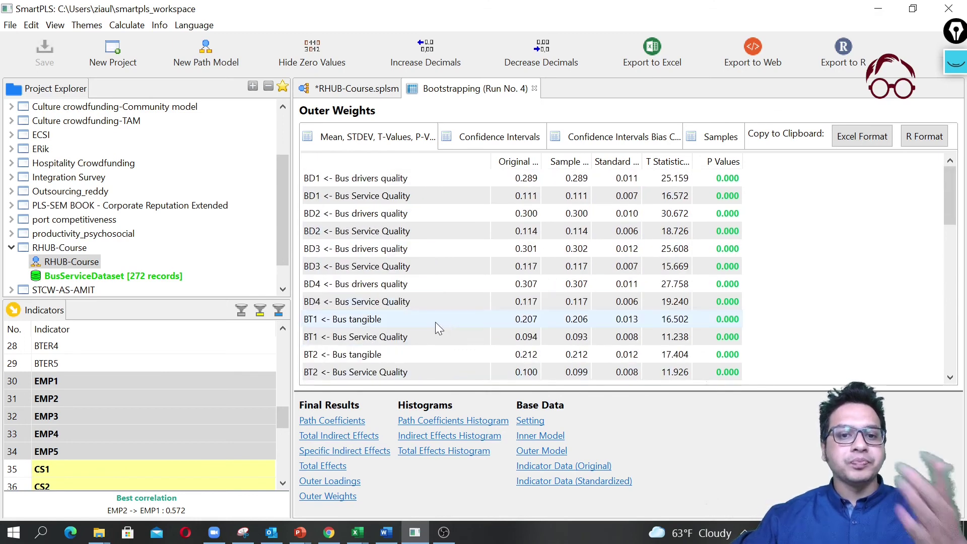
scroll(436, 320, "down", 5)
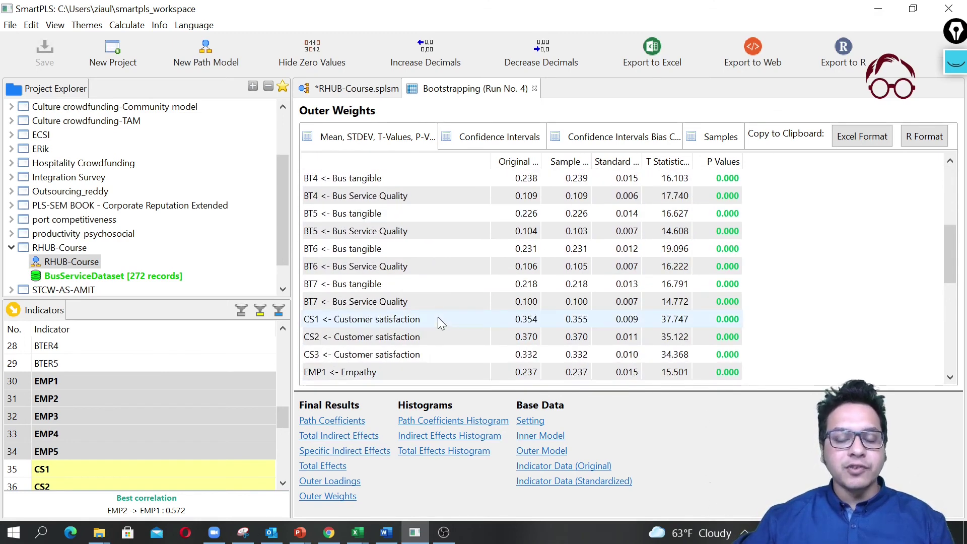
scroll(437, 316, "up", 5)
scroll(437, 312, "down", 10)
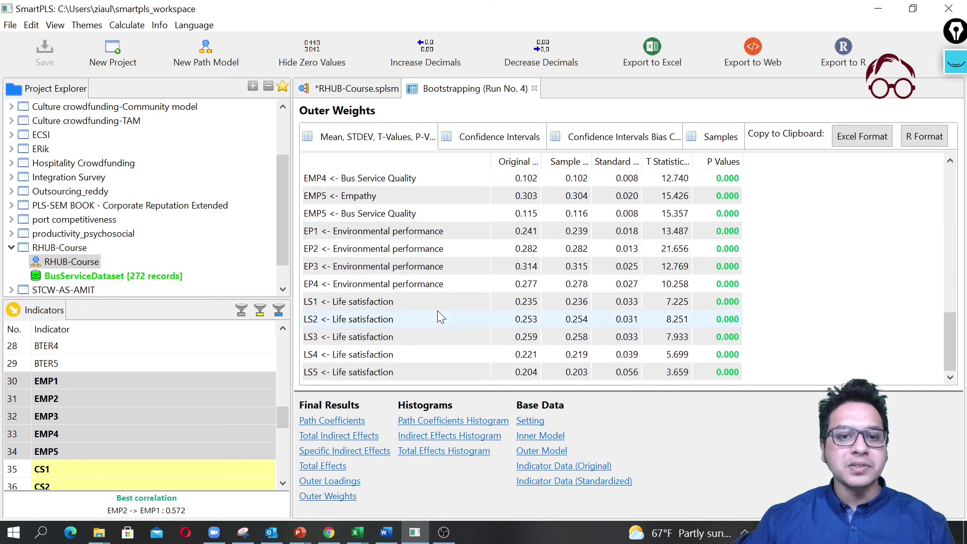
scroll(438, 308, "up", 10)
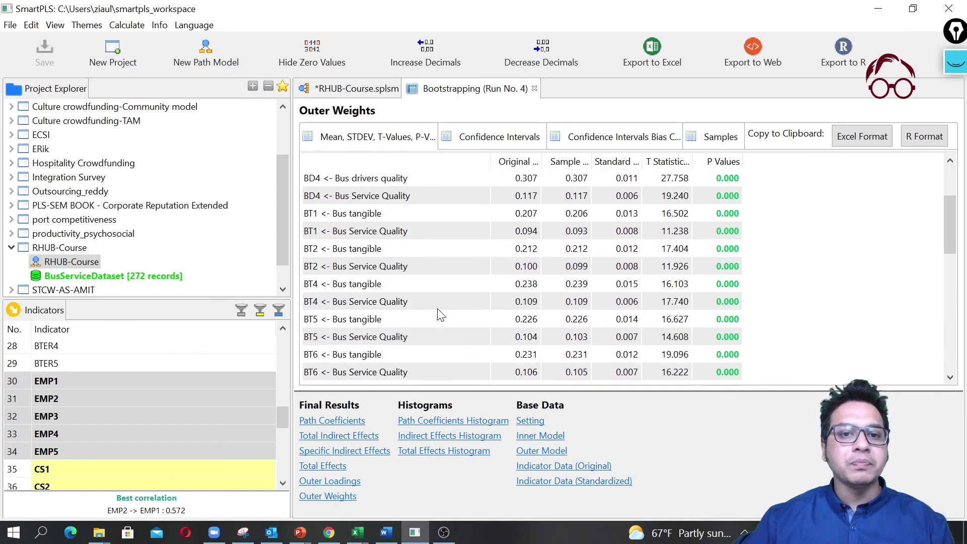
scroll(697, 326, "down", 10)
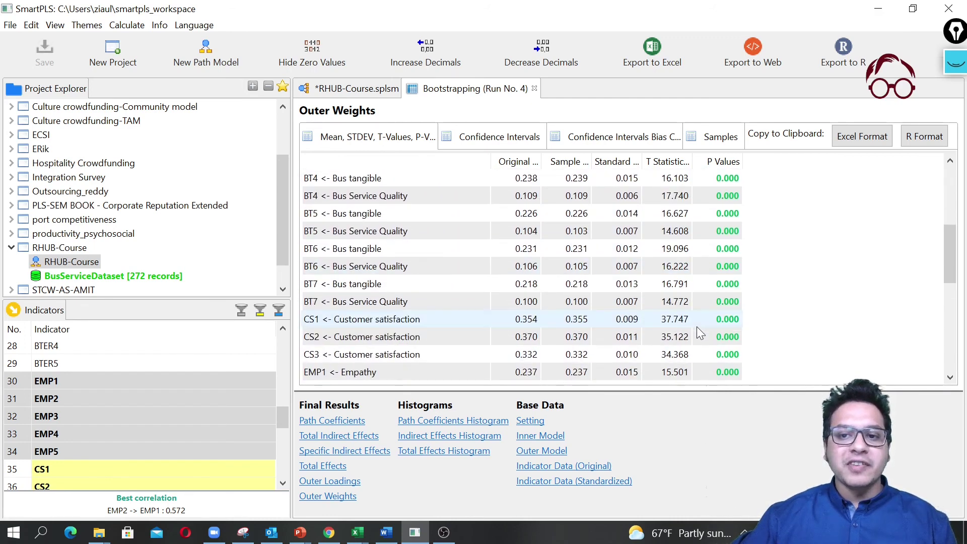
scroll(696, 325, "up", 10)
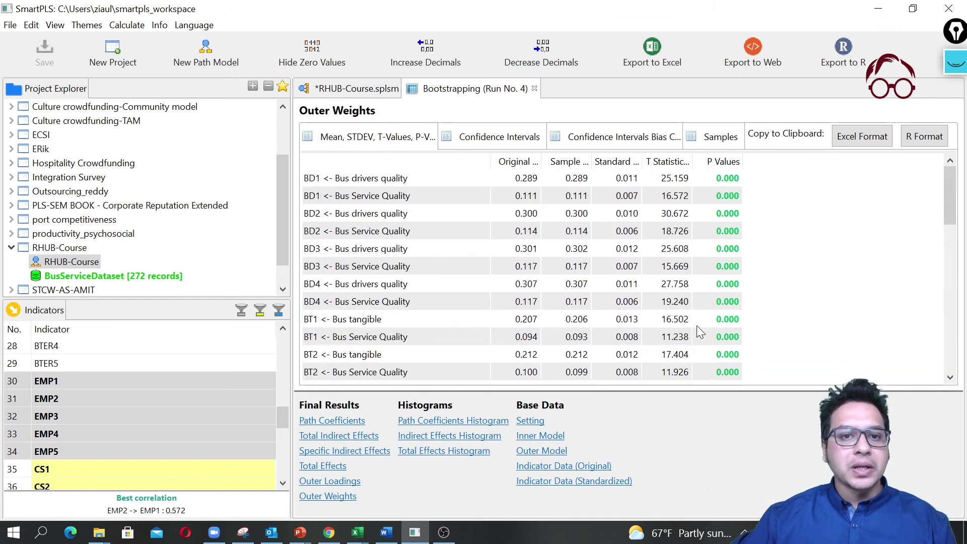
left_click(535, 89)
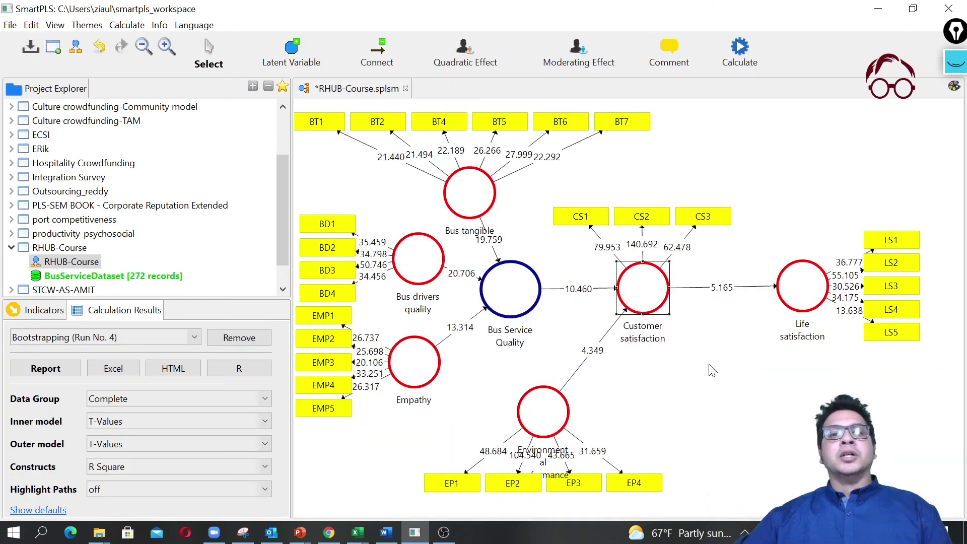